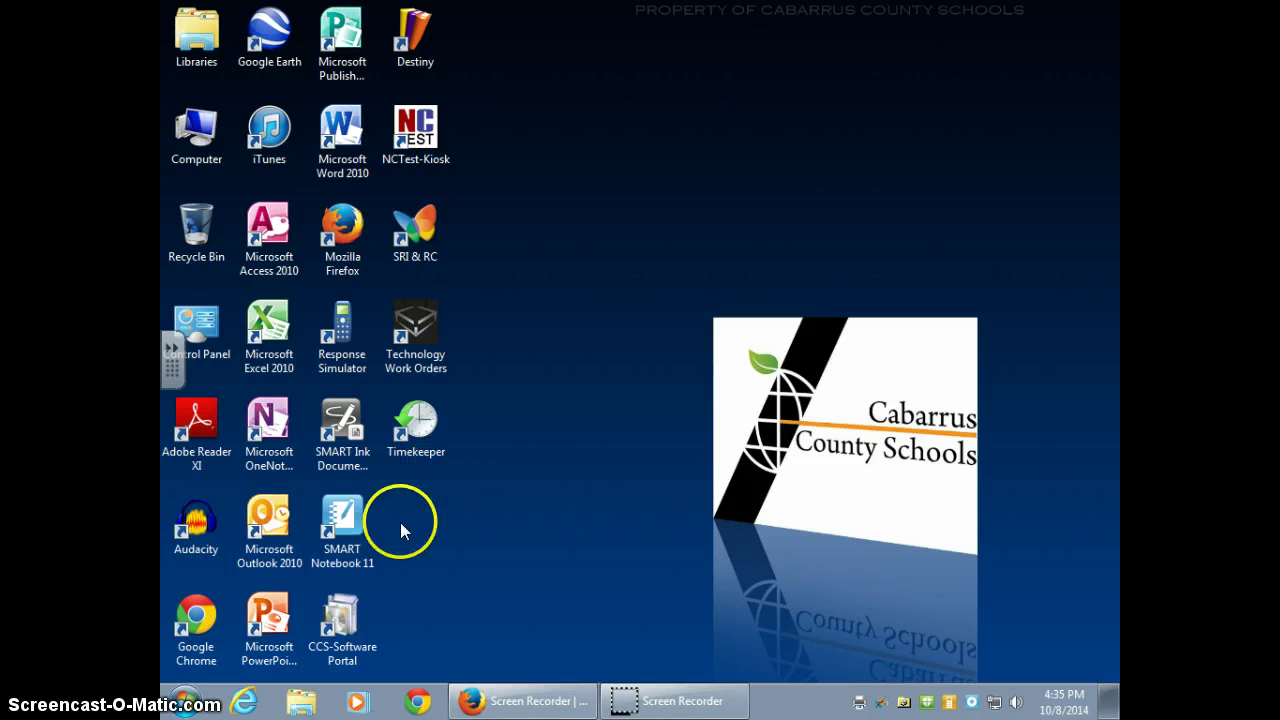
Look over the Devices and Printers window from the Start menu, then close it
left_click(190, 702)
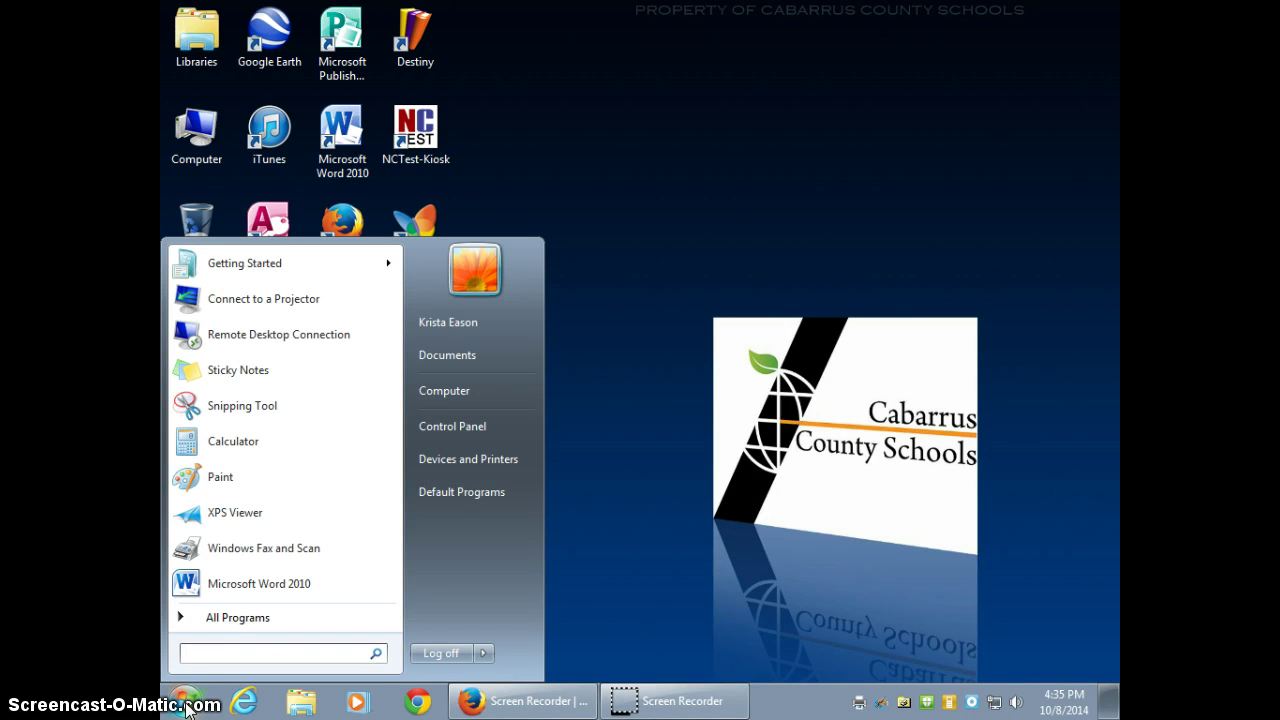
left_click(459, 459)
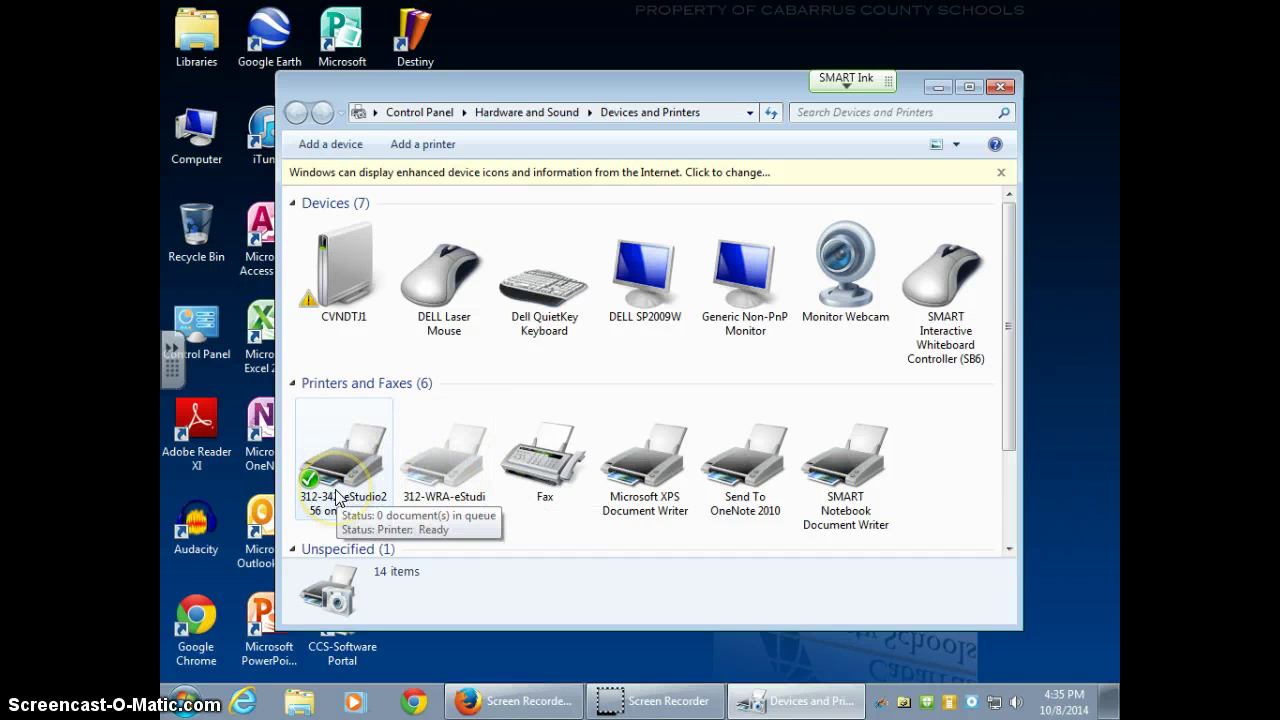
left_click(1003, 88)
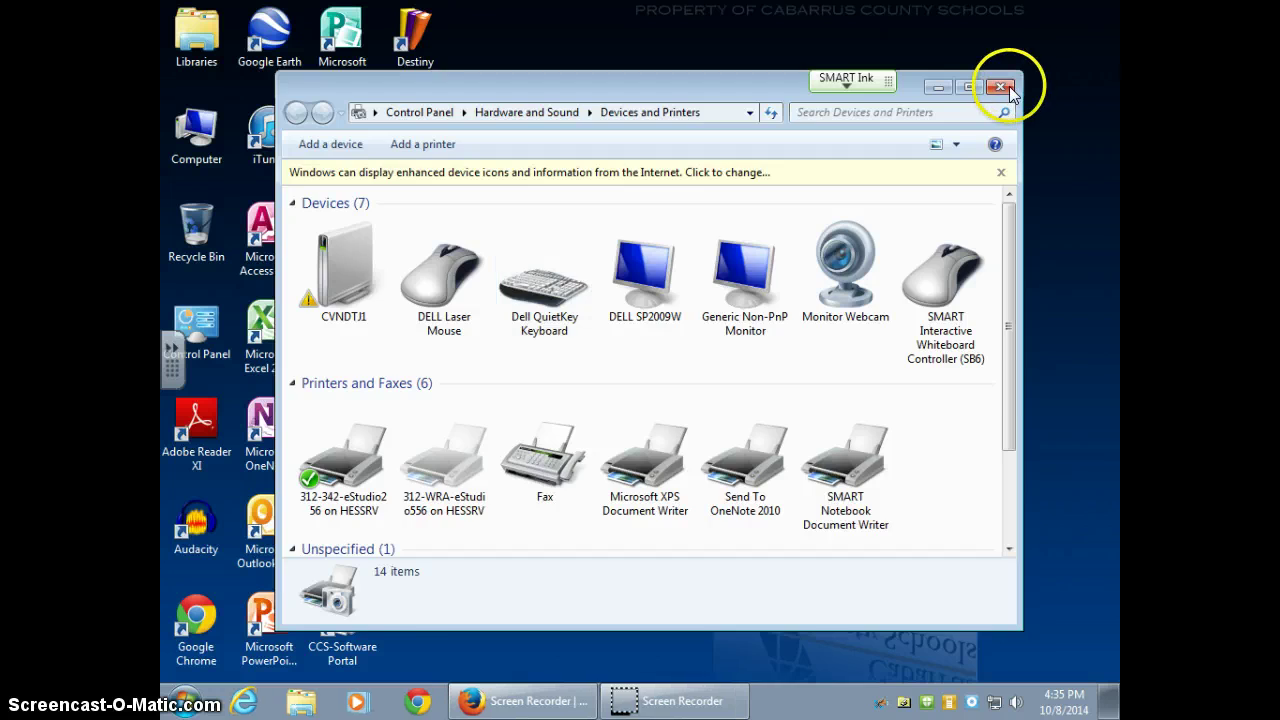
Launch Word 2010, type 'test', and open the eStudio256 copier's printer properties from the Print page
double_click(336, 138)
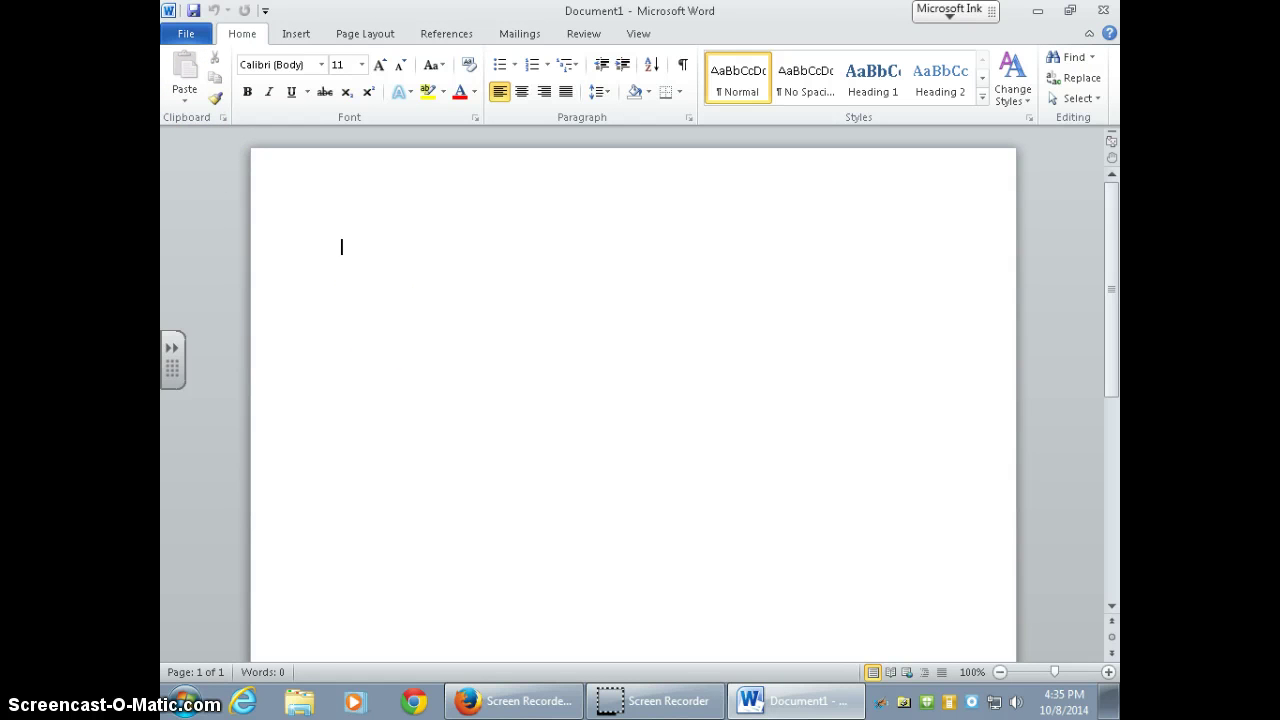
type("test")
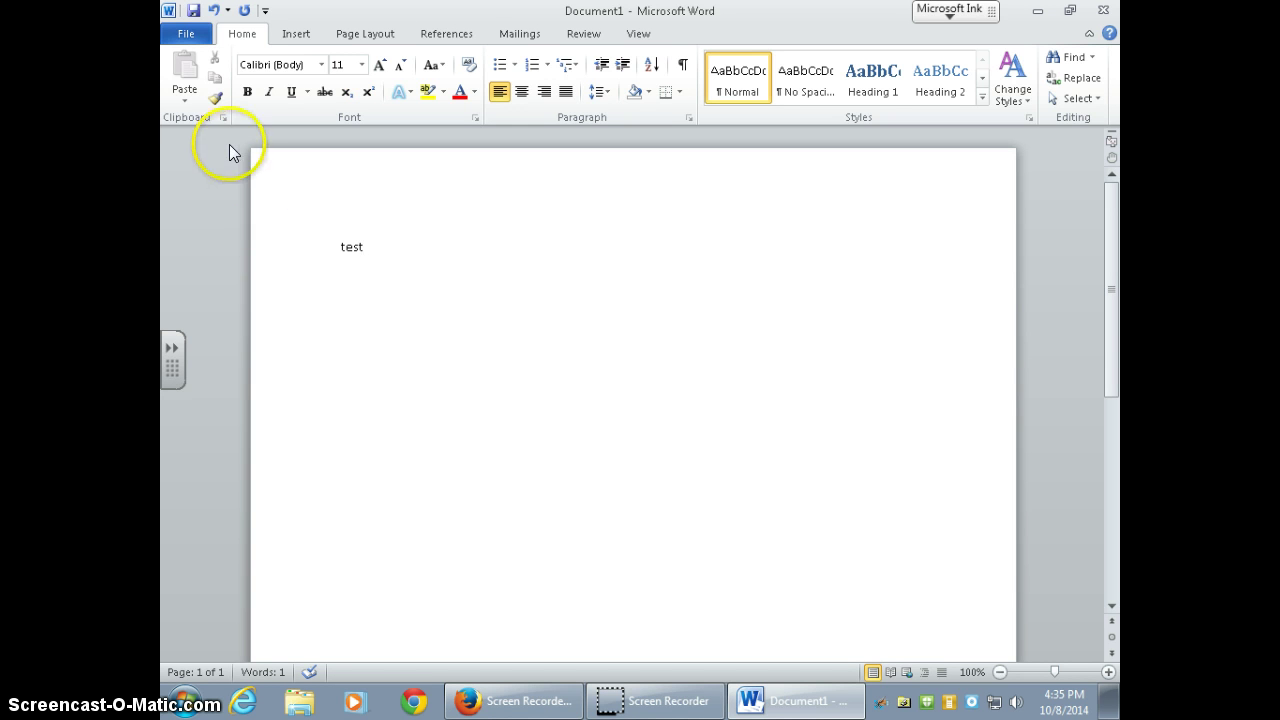
left_click(185, 38)
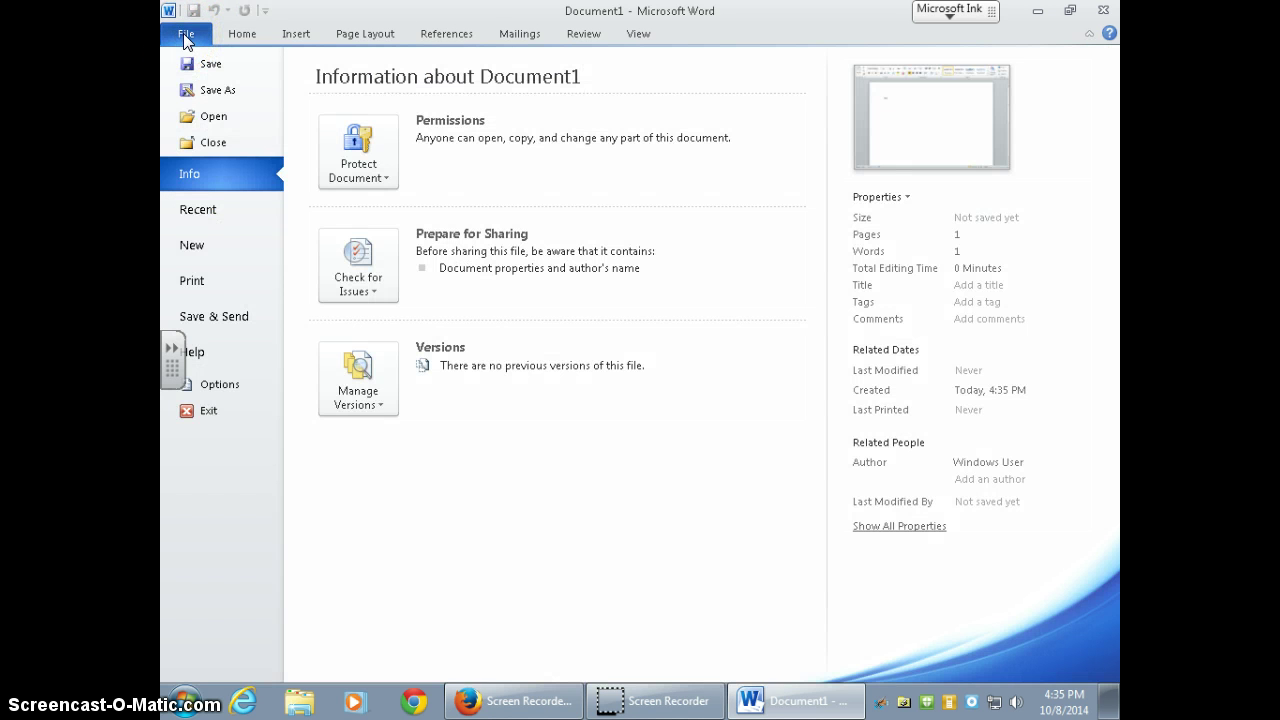
left_click(193, 279)
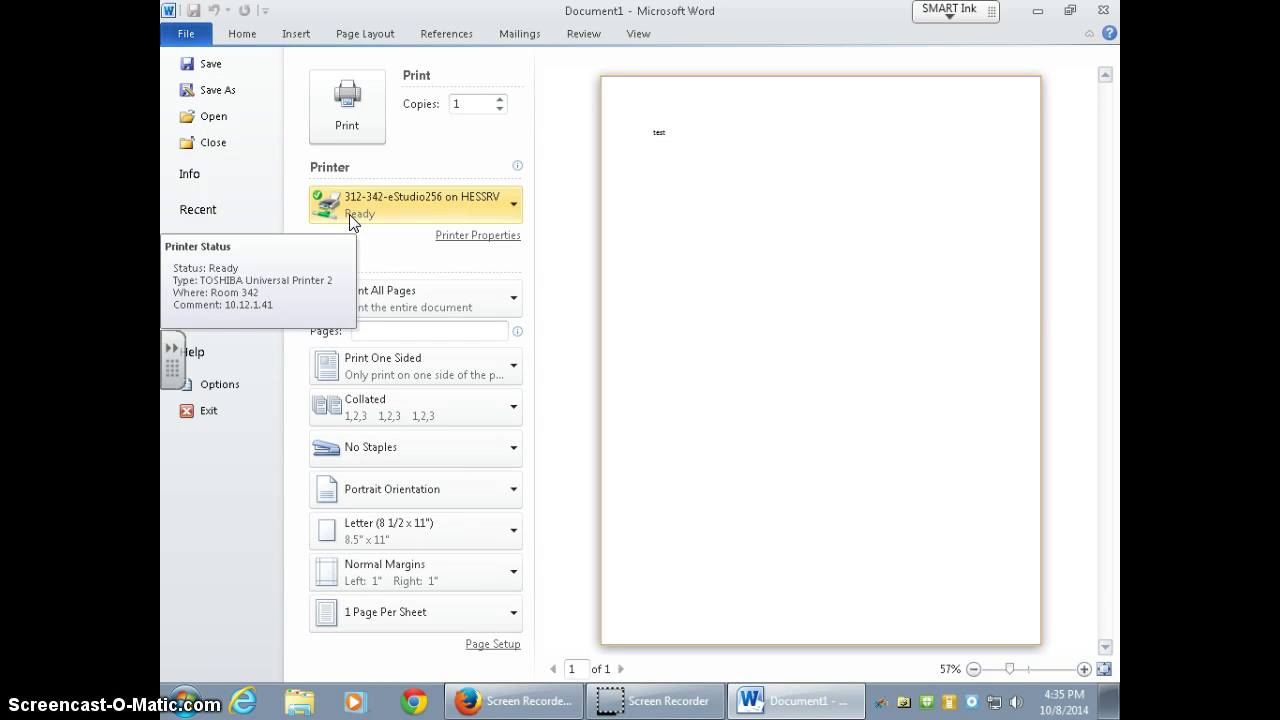
left_click(494, 242)
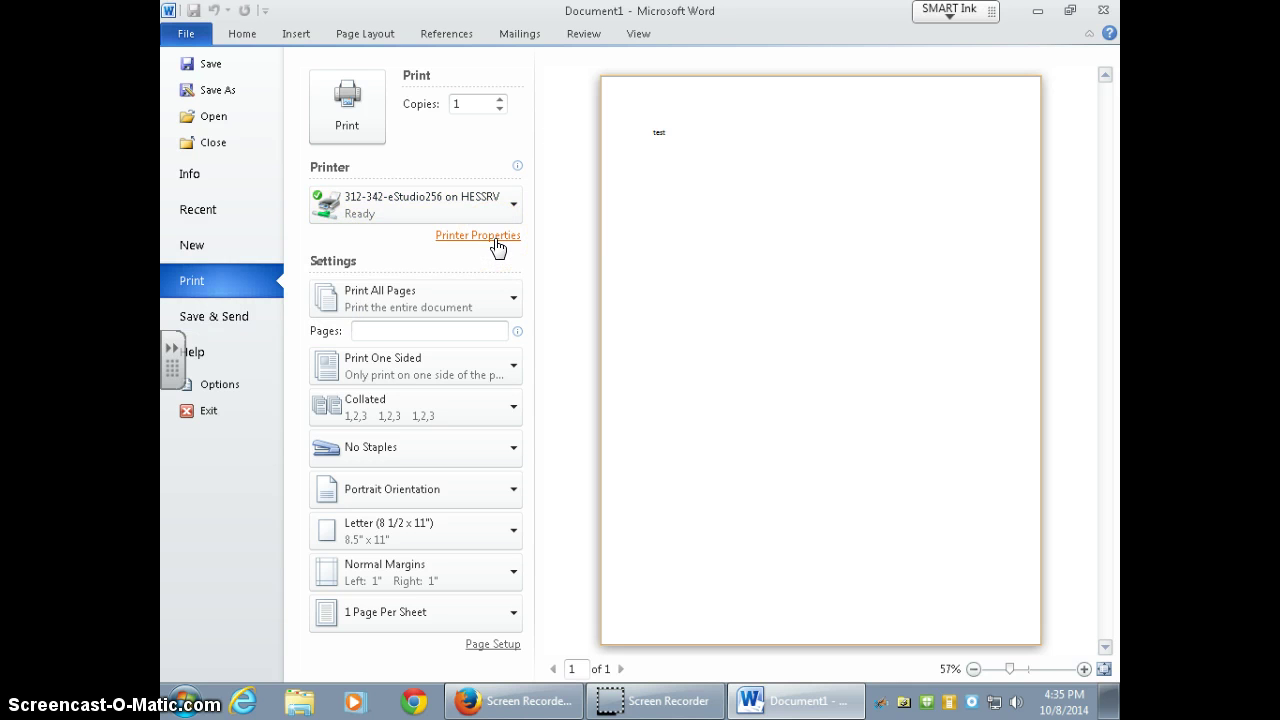
Load and delete the old Broadcast Room profile, then switch Print Job to Normal Print
left_click(496, 243)
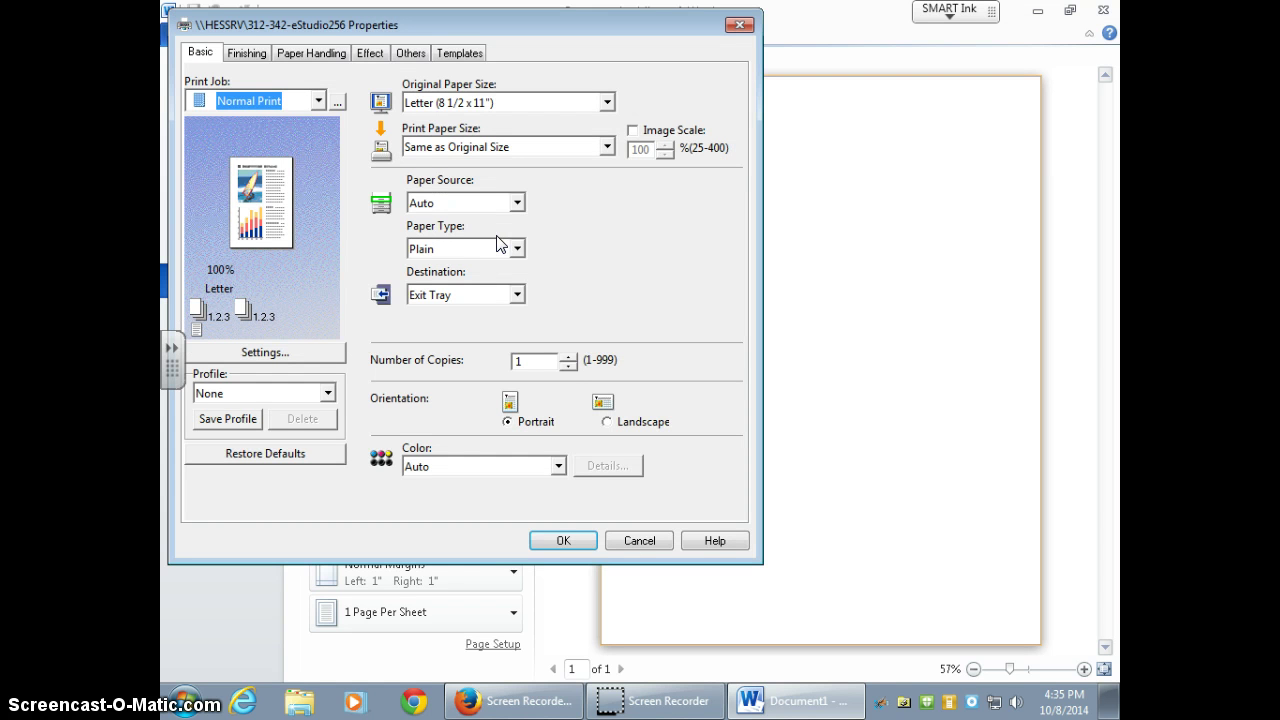
left_click(327, 393)
left_click(309, 431)
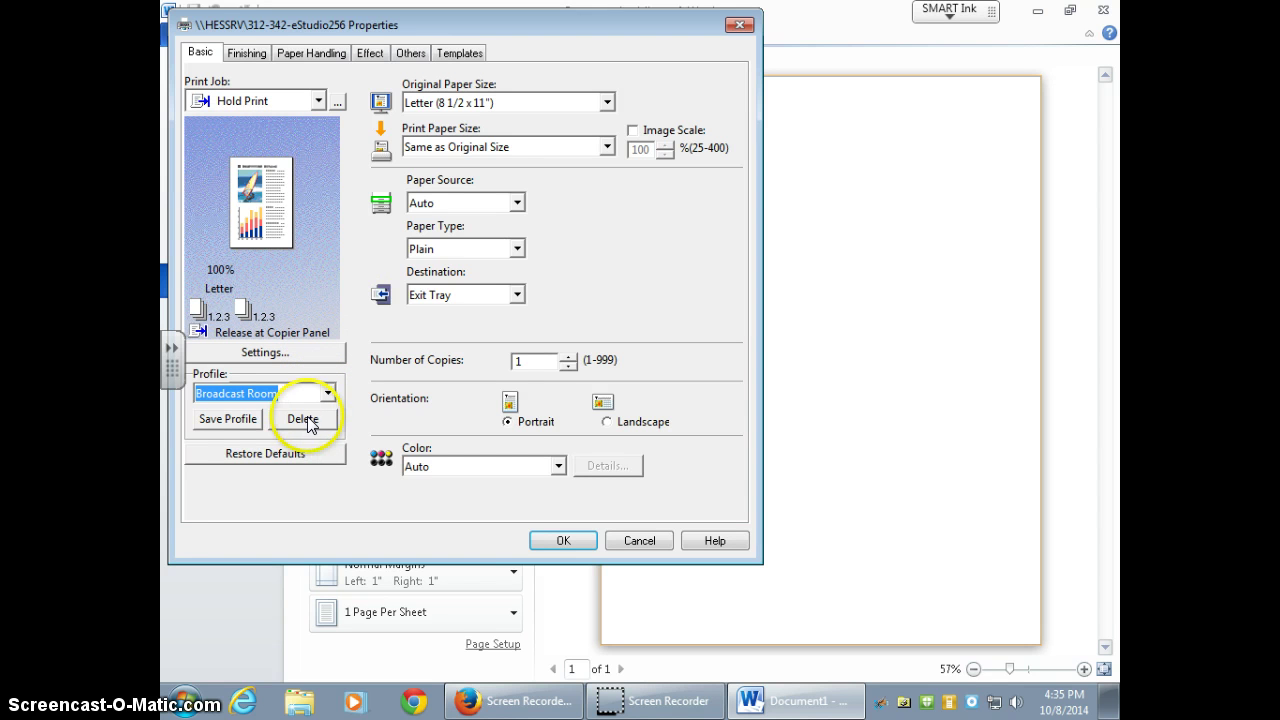
left_click(295, 418)
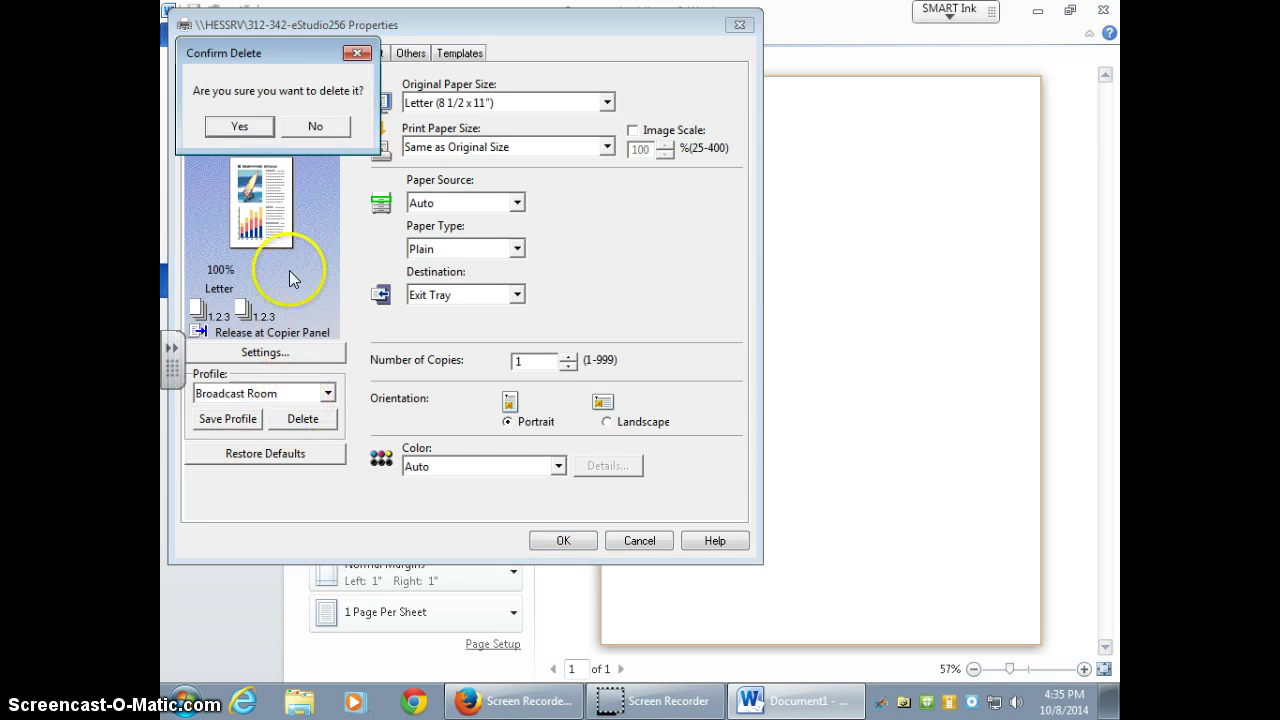
left_click(232, 131)
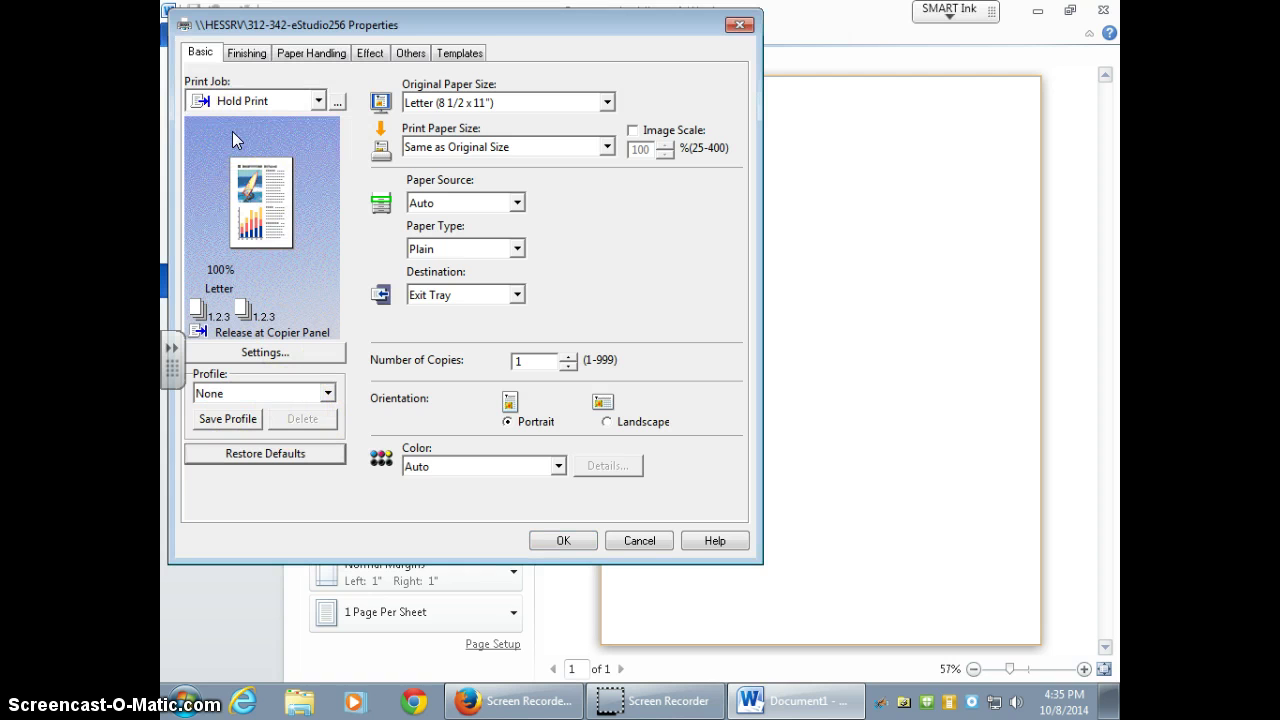
left_click(318, 100)
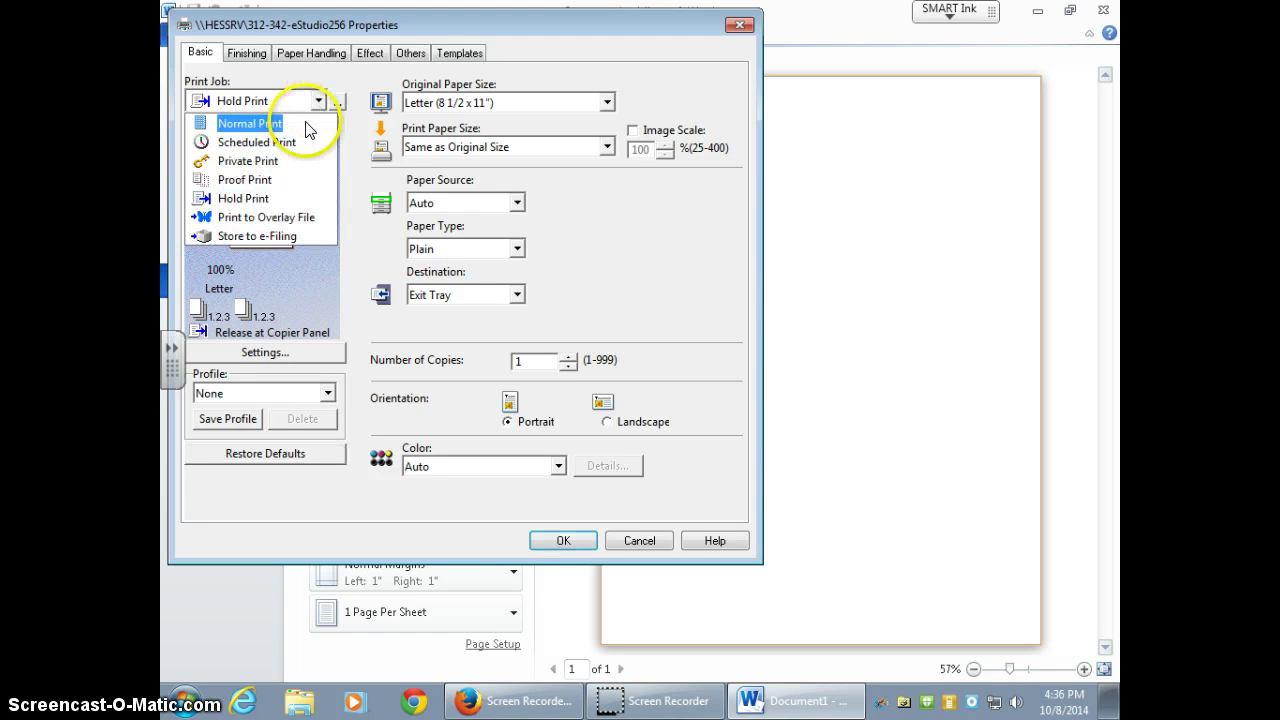
left_click(306, 124)
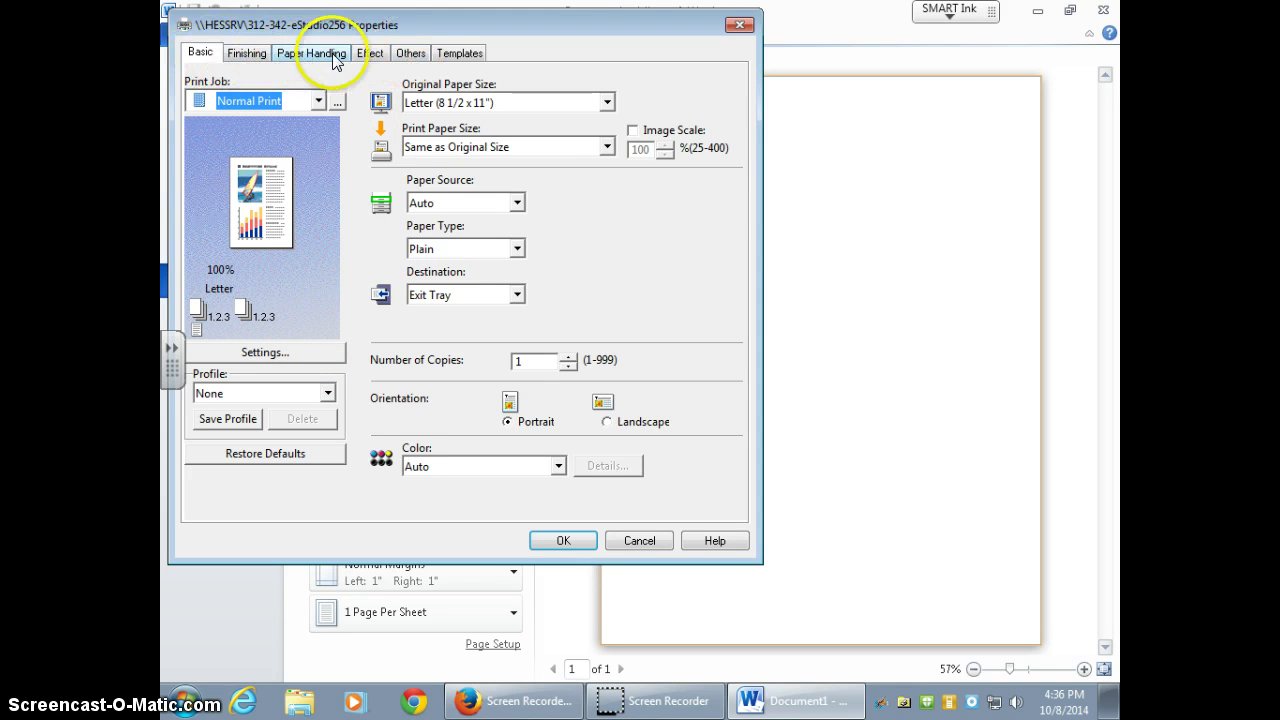
Enter the department code under Others and set Print Job to Hold Print
left_click(408, 53)
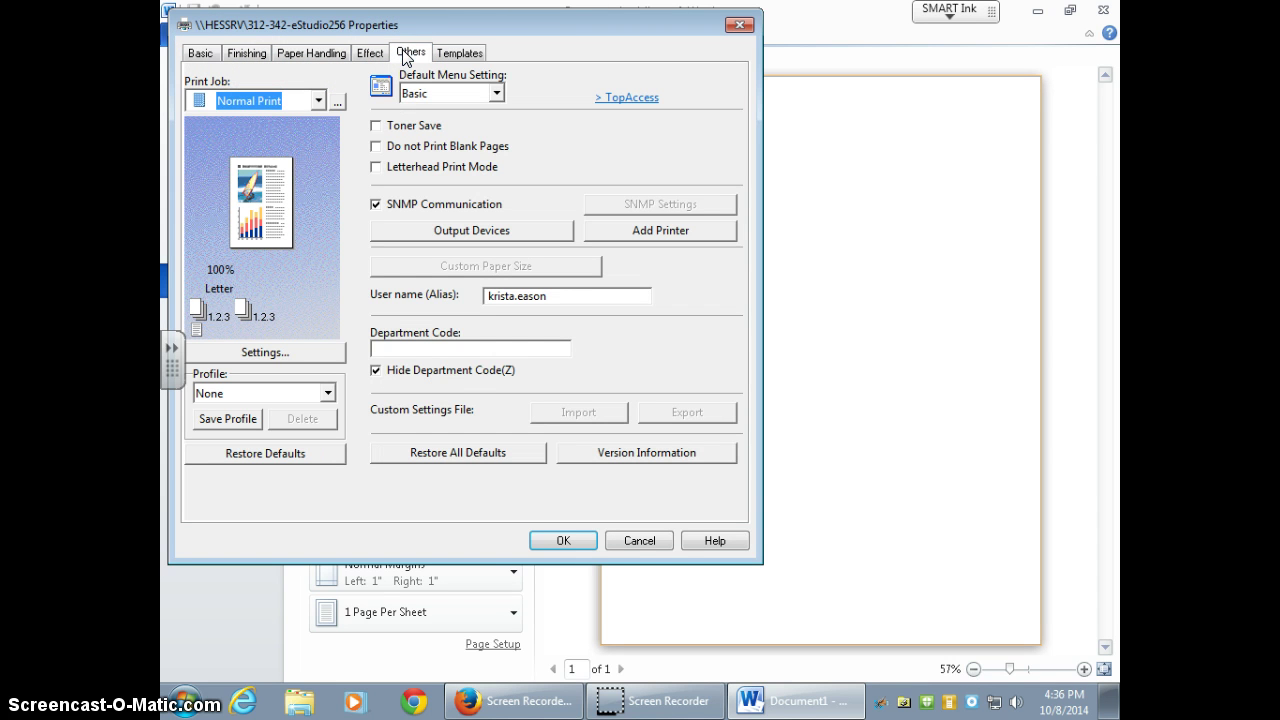
left_click(484, 345)
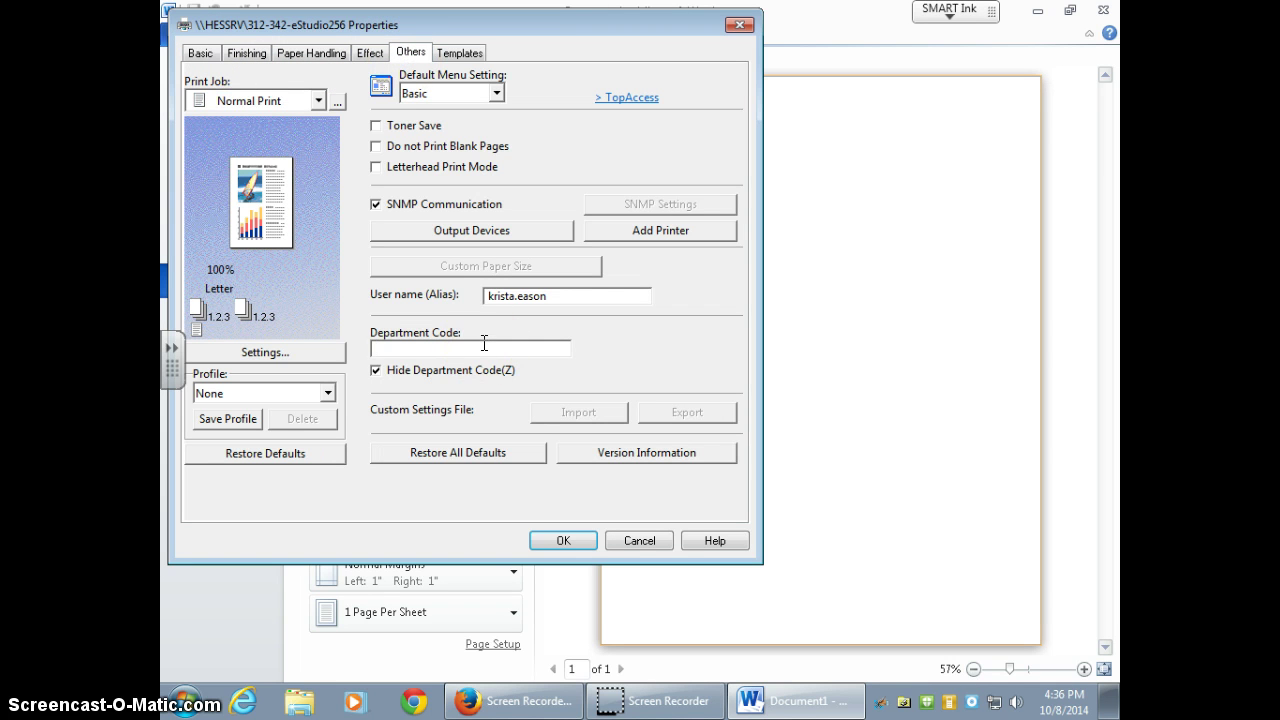
type("*****")
left_click(317, 100)
left_click(300, 198)
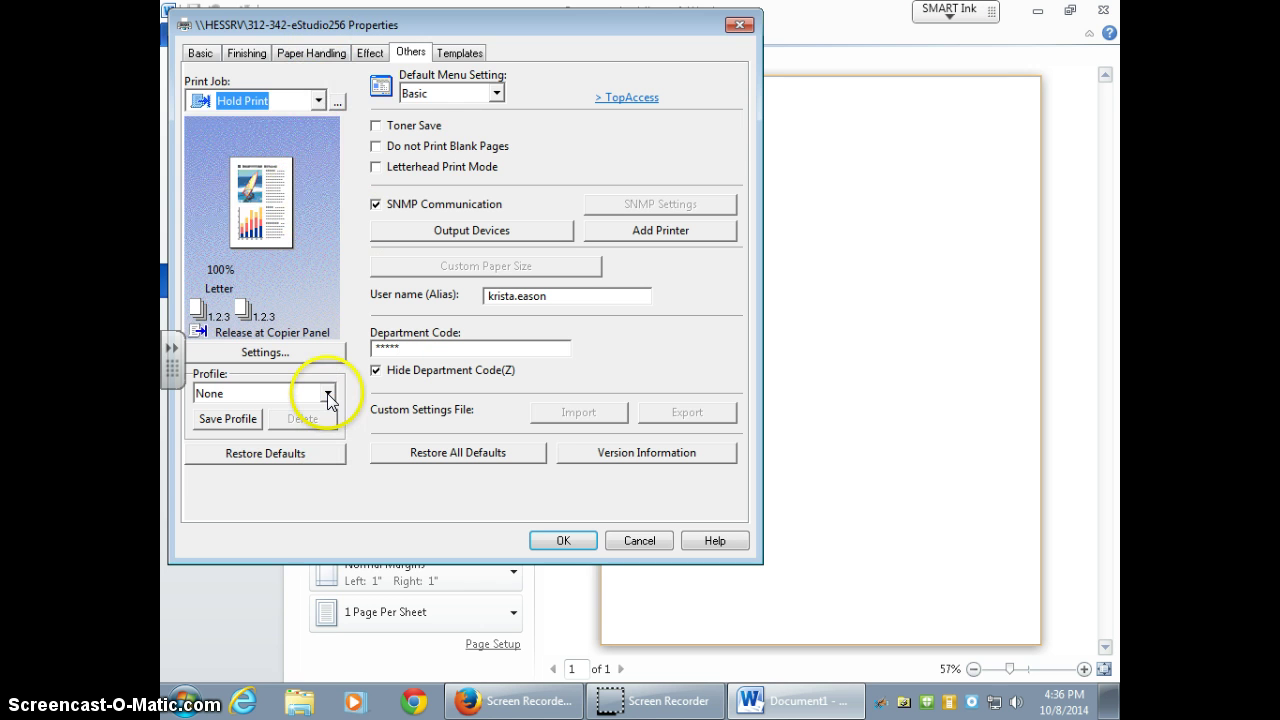
Save these settings as a new profile named 'Broadcast Room' and close the printer properties
left_click(227, 418)
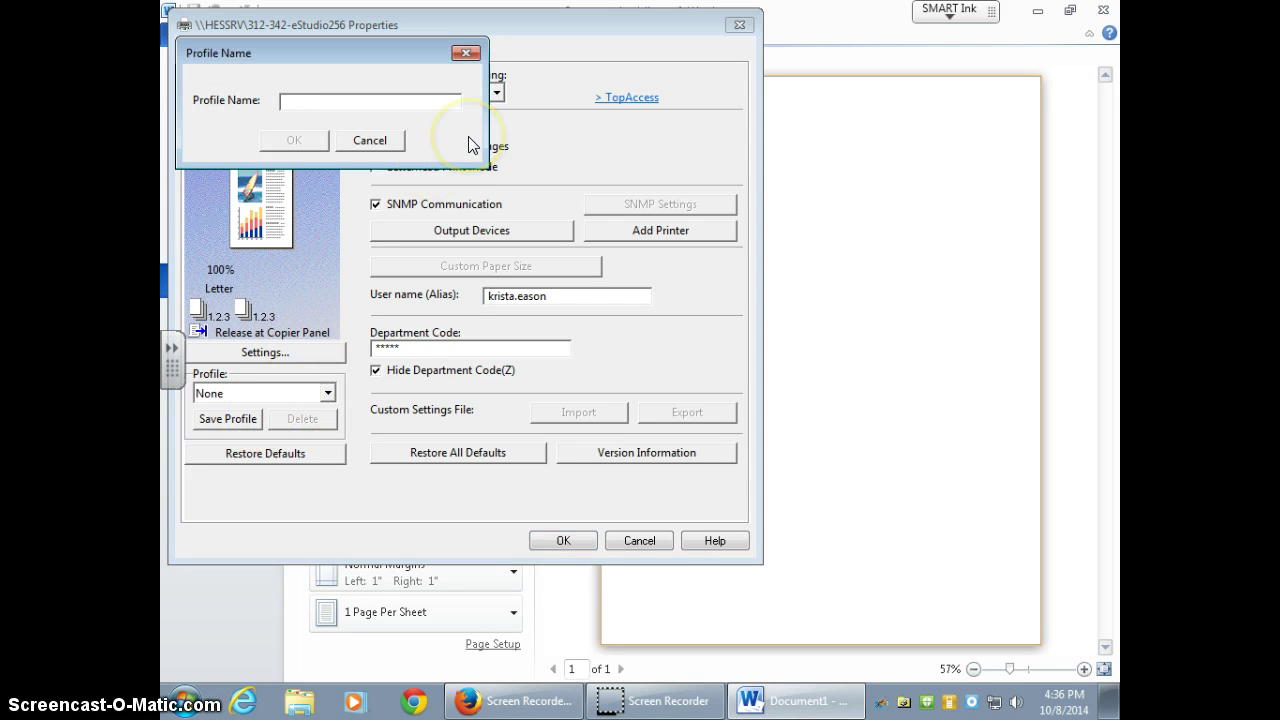
type("Broad")
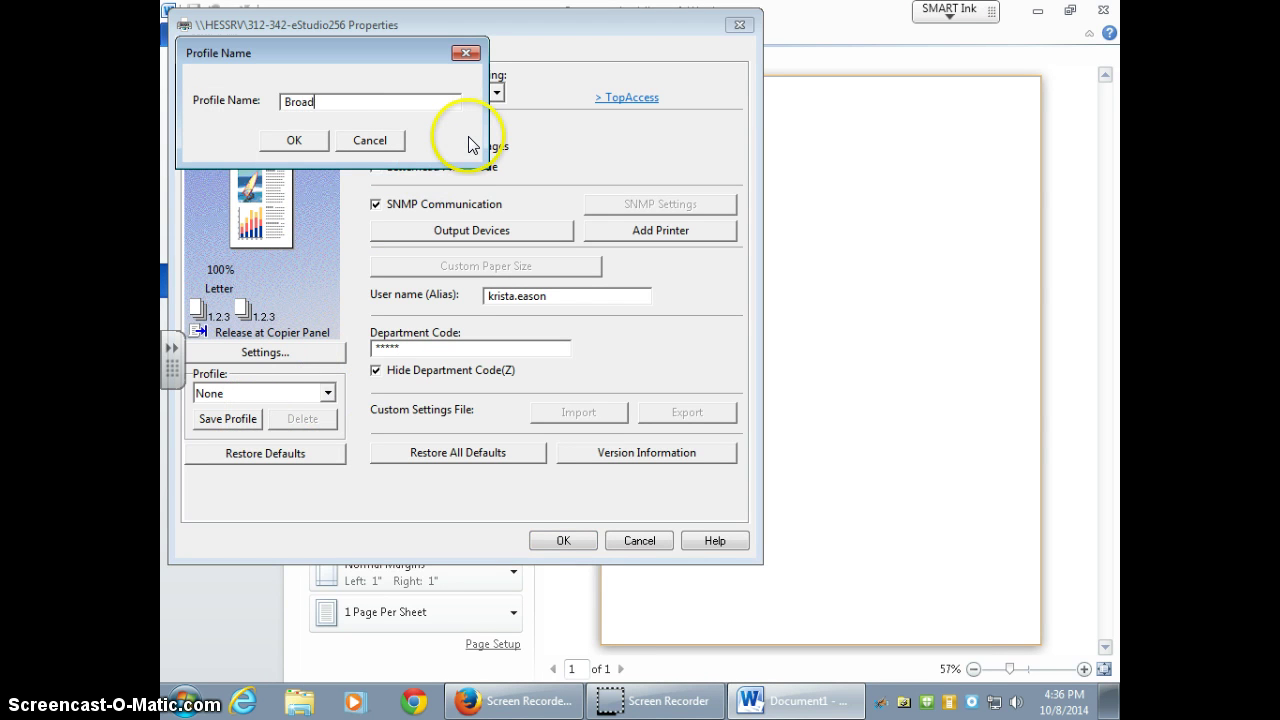
type("cast Room")
left_click(298, 139)
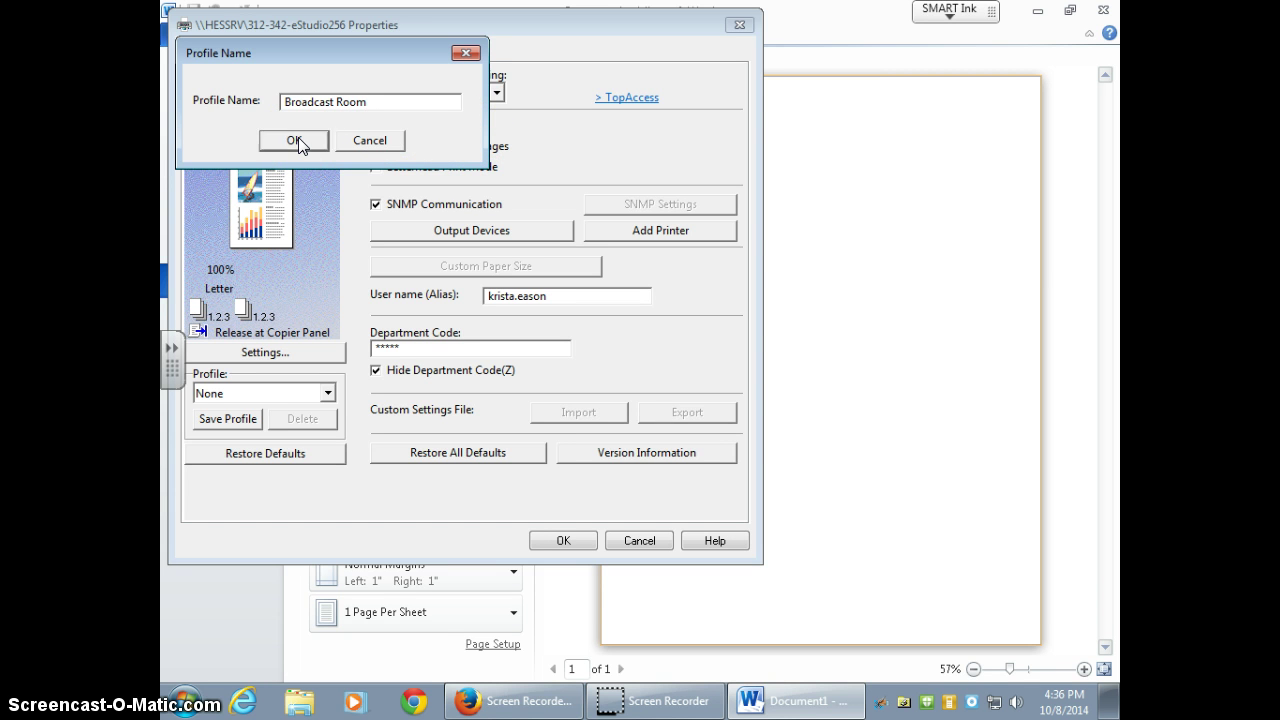
left_click(568, 542)
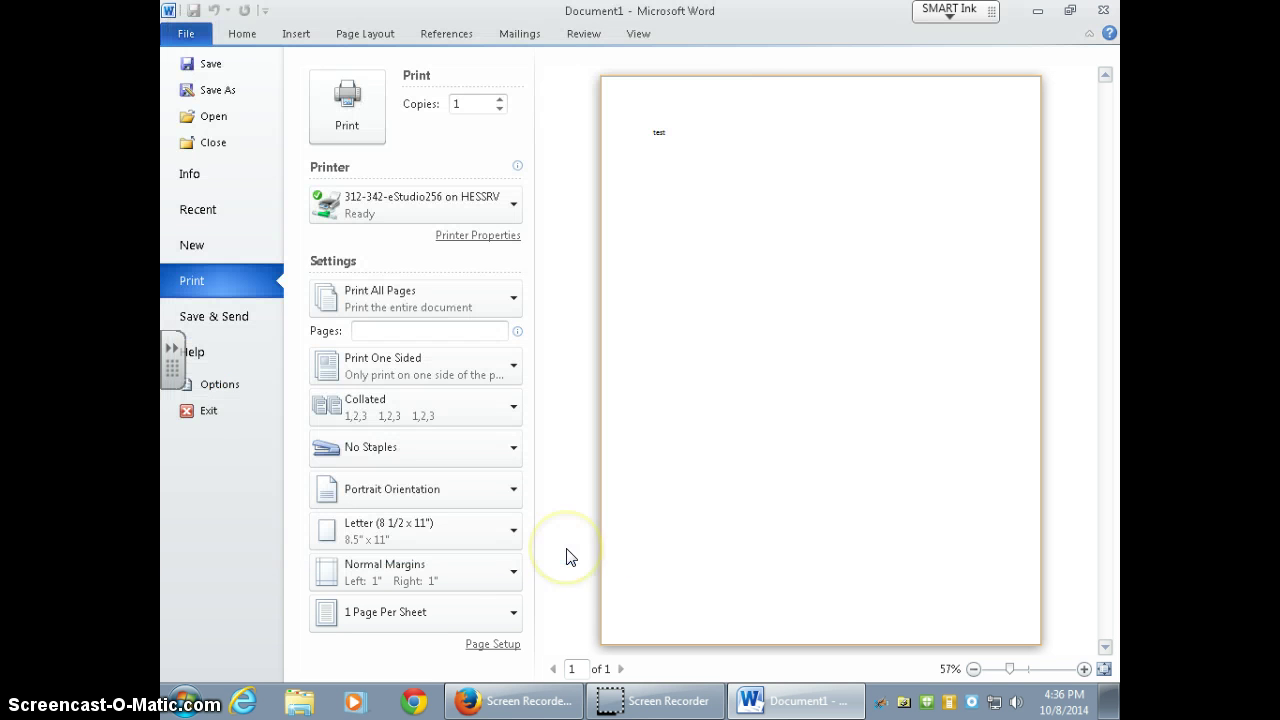
Print the test page, close Word without saving, and reopen it with the text 'test fun'
left_click(347, 111)
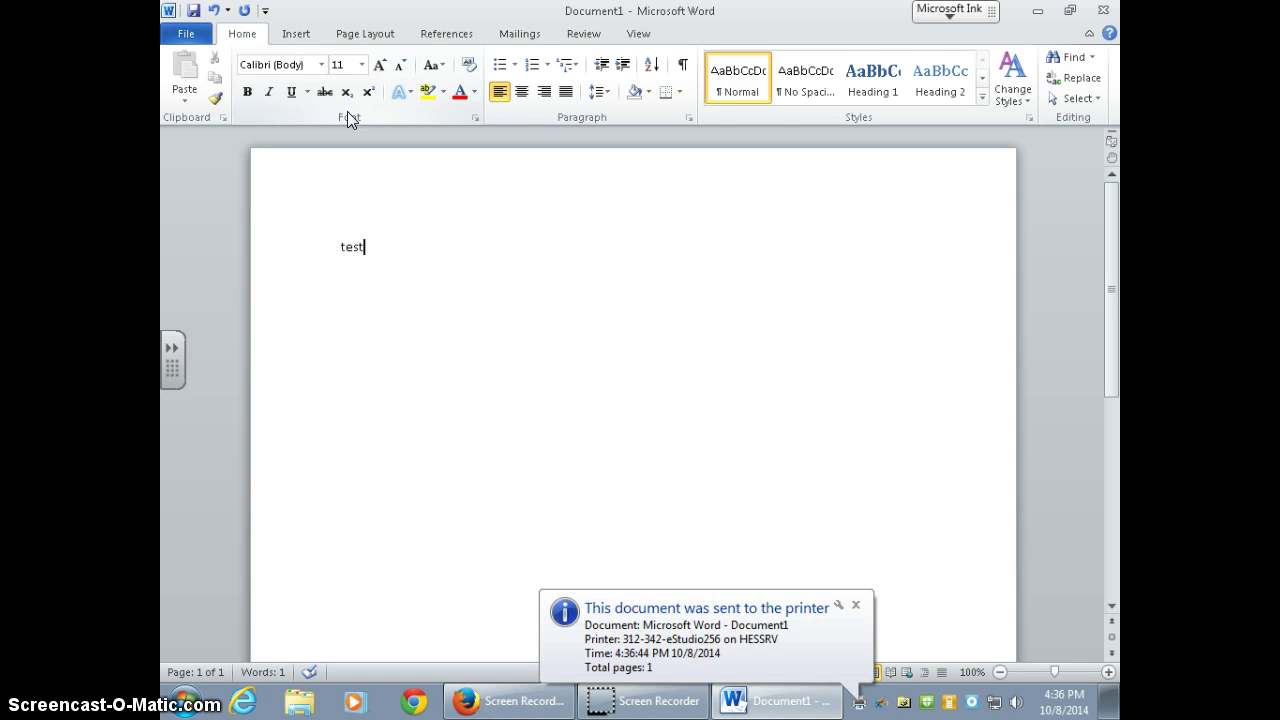
left_click(1106, 11)
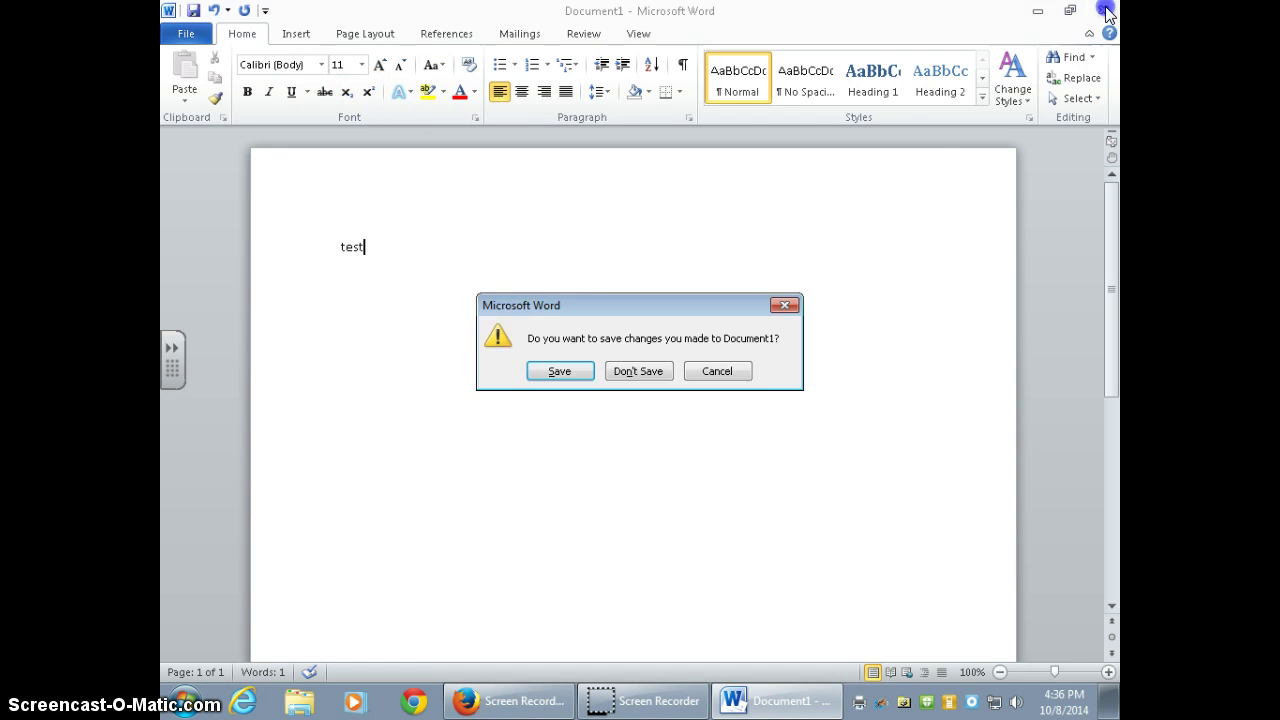
left_click(624, 390)
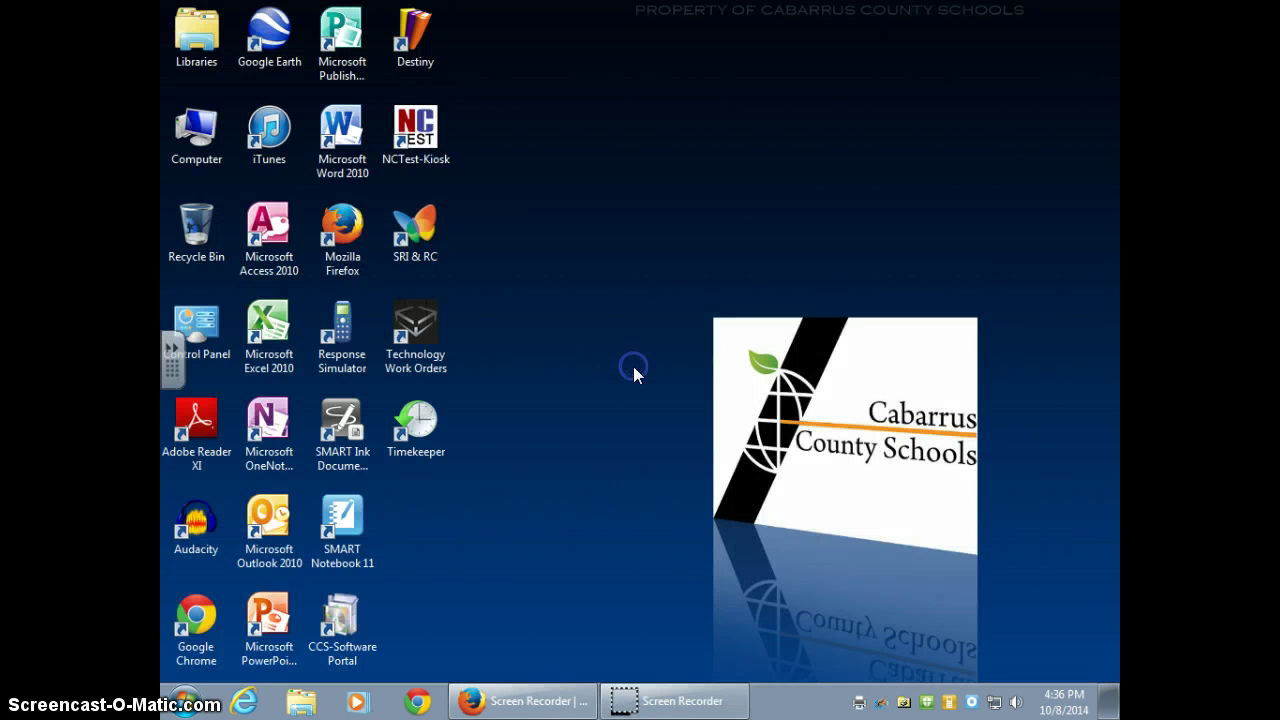
double_click(349, 134)
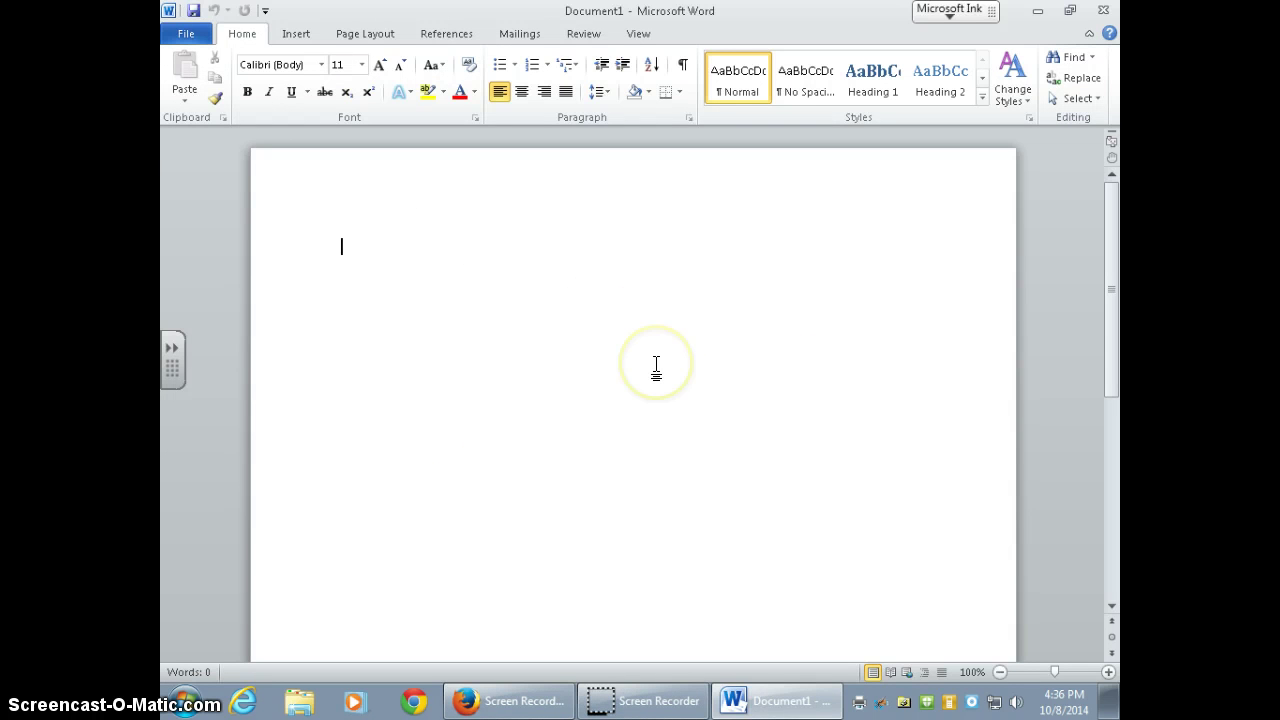
type("test")
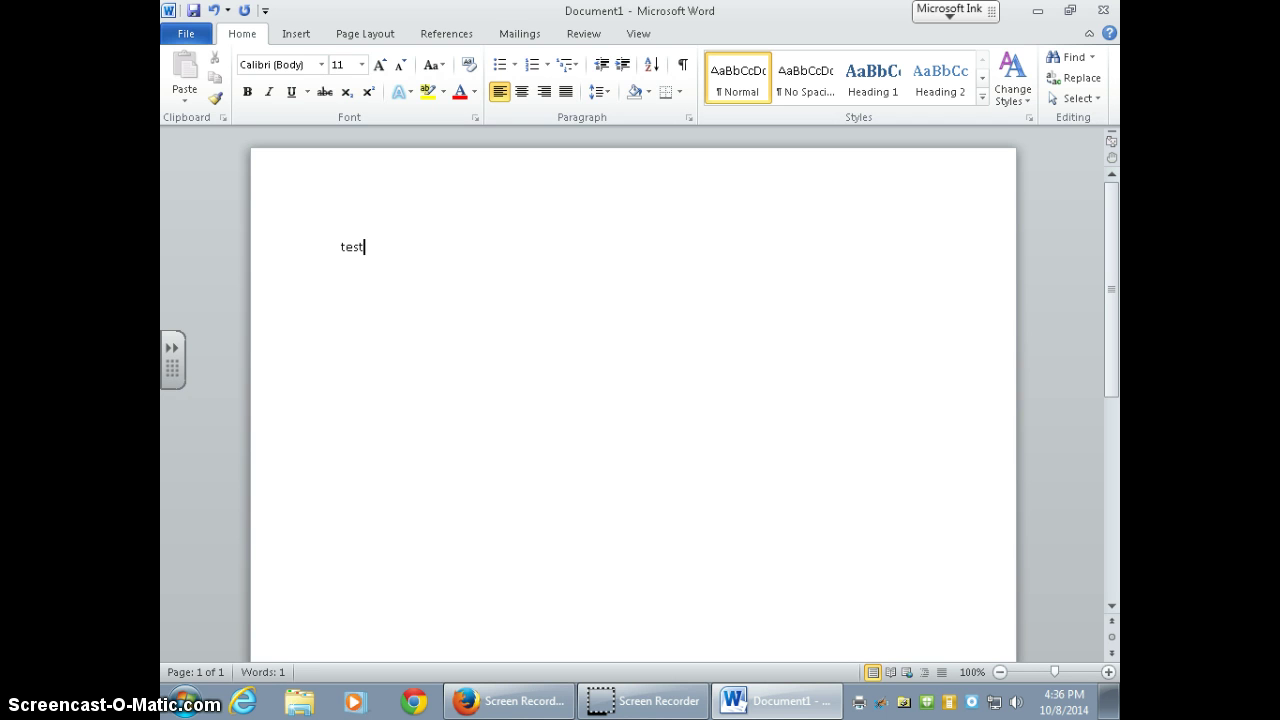
type(" fun")
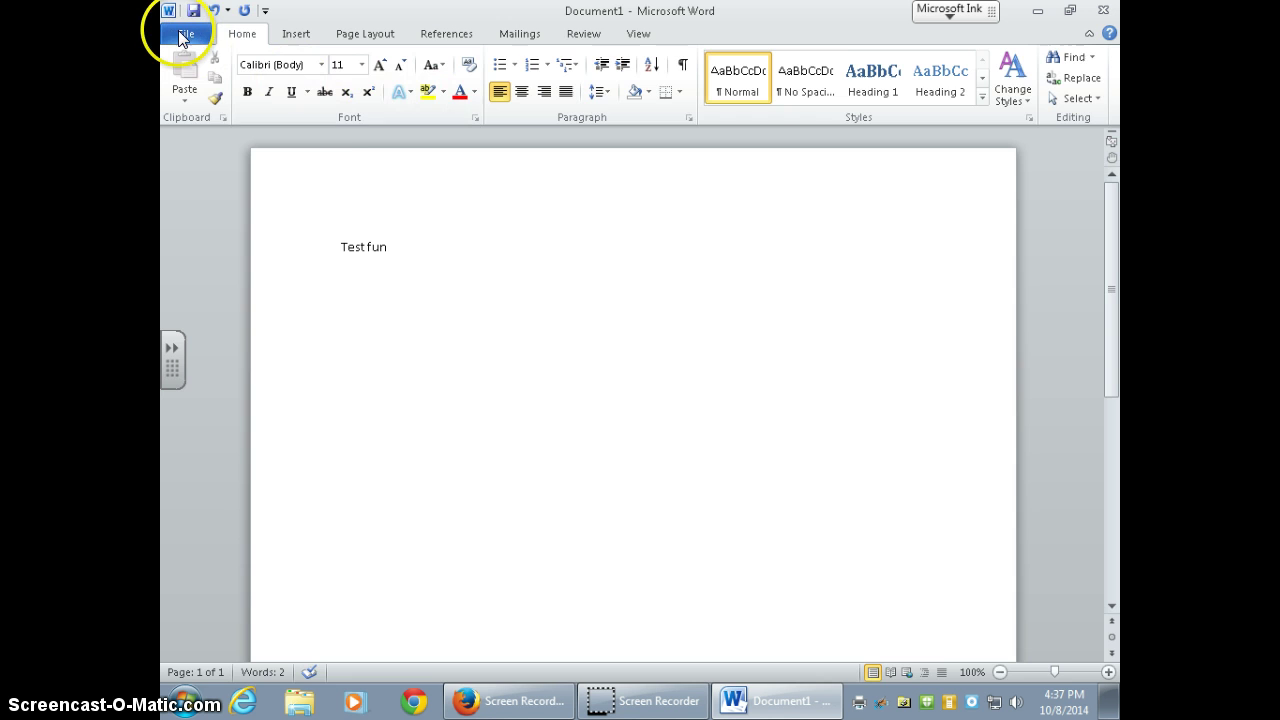
Go to File > Print and open the eStudio256 copier's Printer Properties
left_click(185, 35)
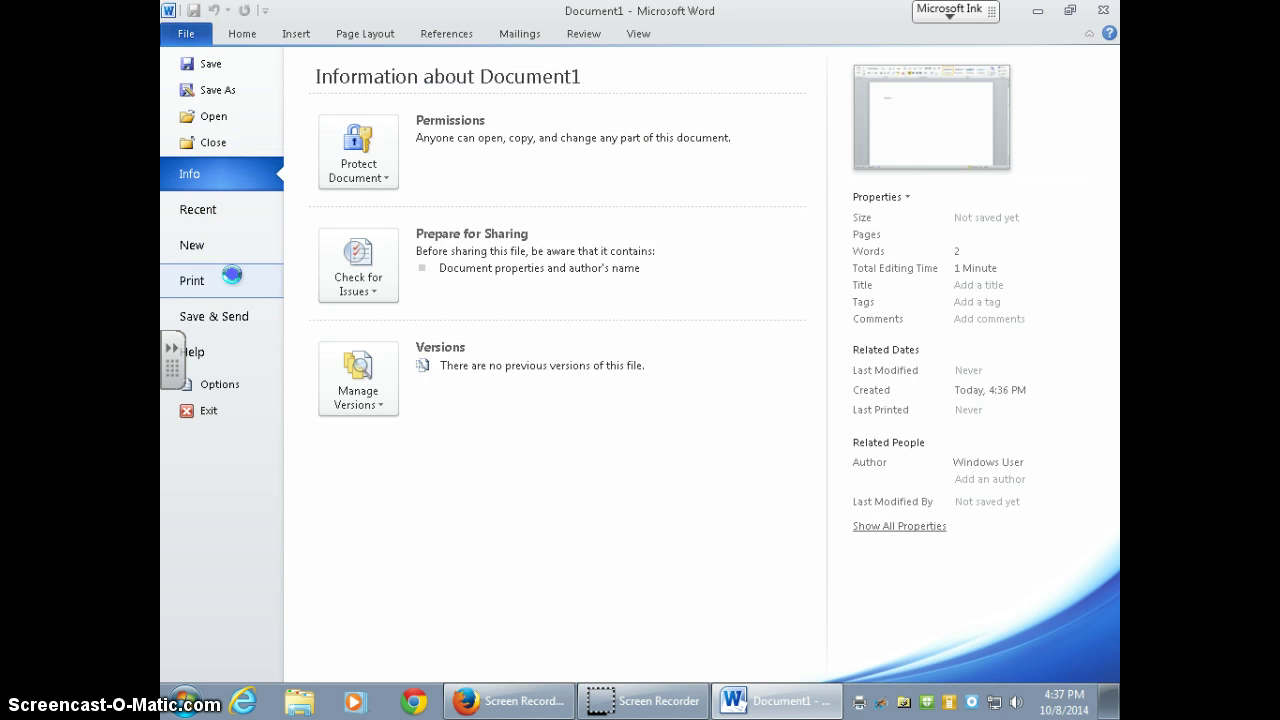
left_click(232, 274)
mouse_move(483, 215)
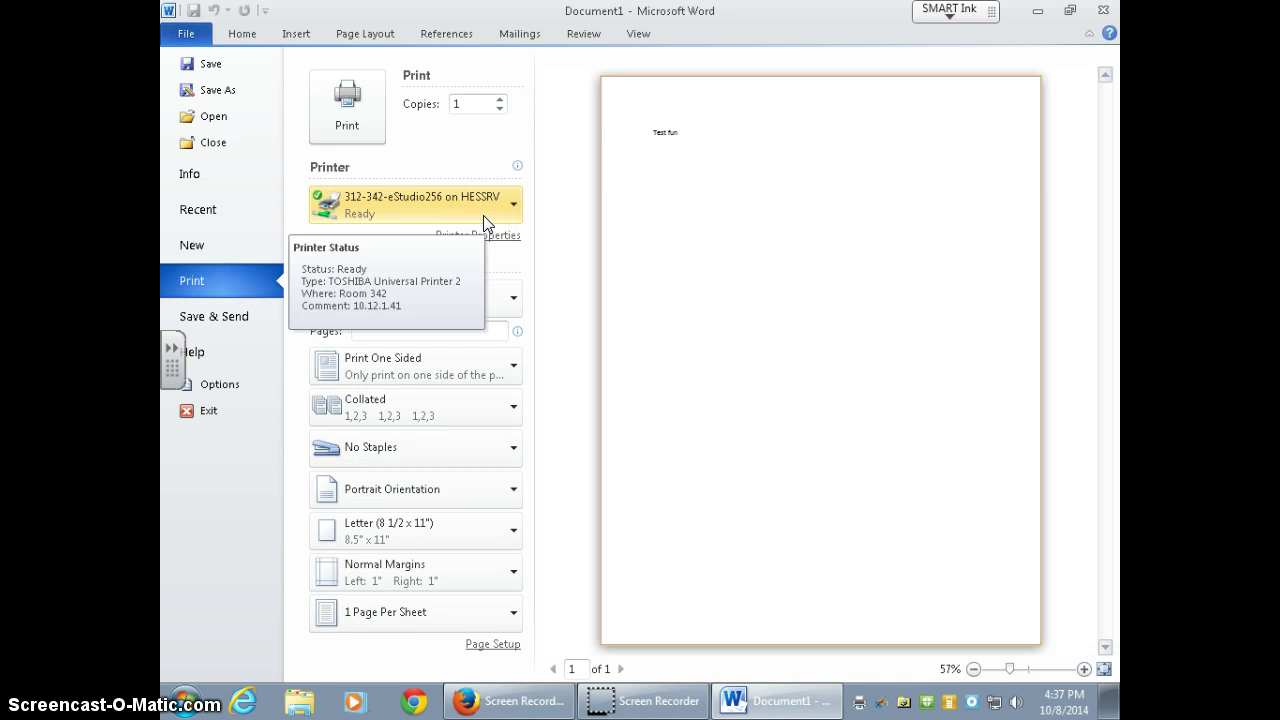
left_click(503, 234)
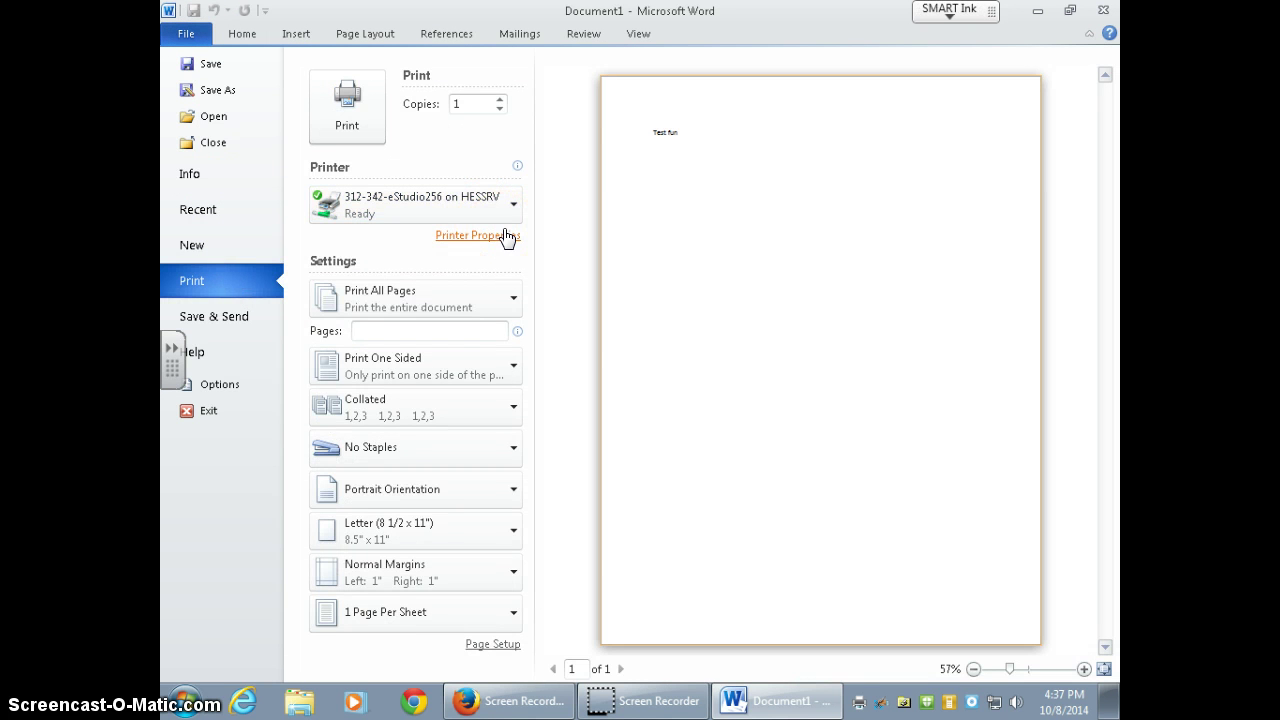
left_click(503, 236)
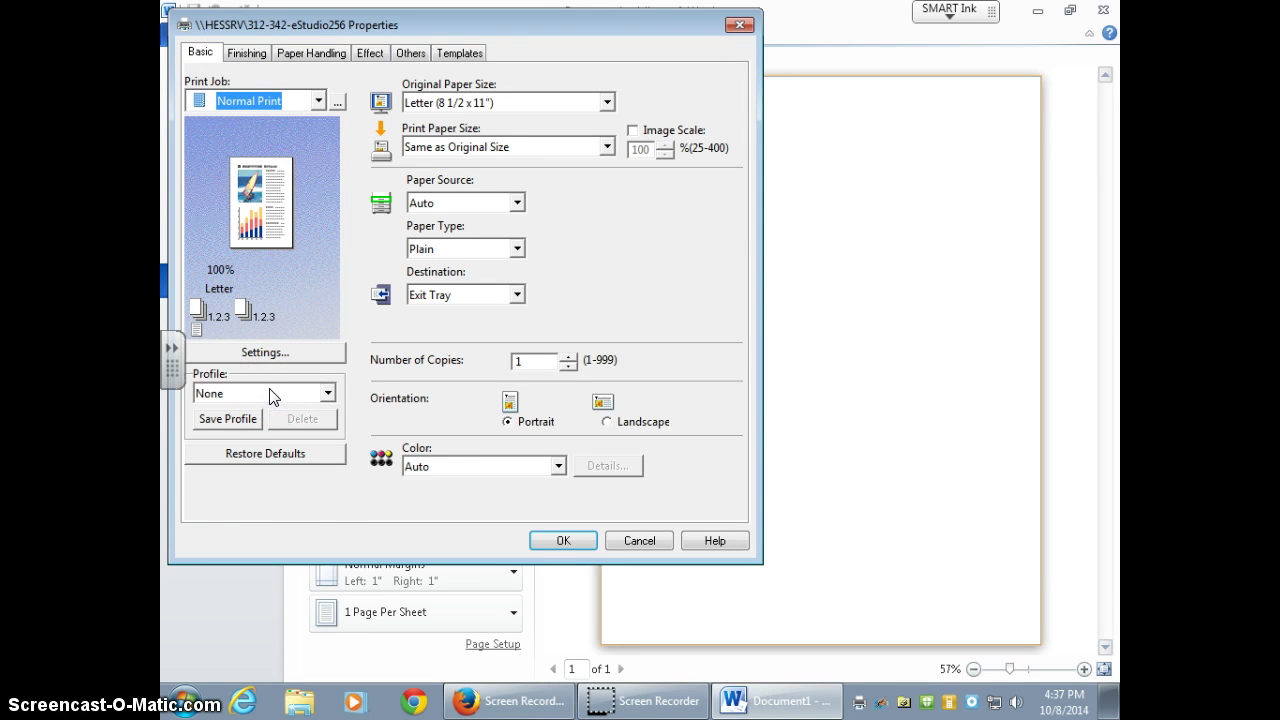
Load the Broadcast Room profile so Print Job becomes Hold Print, and accept the properties
left_click(327, 393)
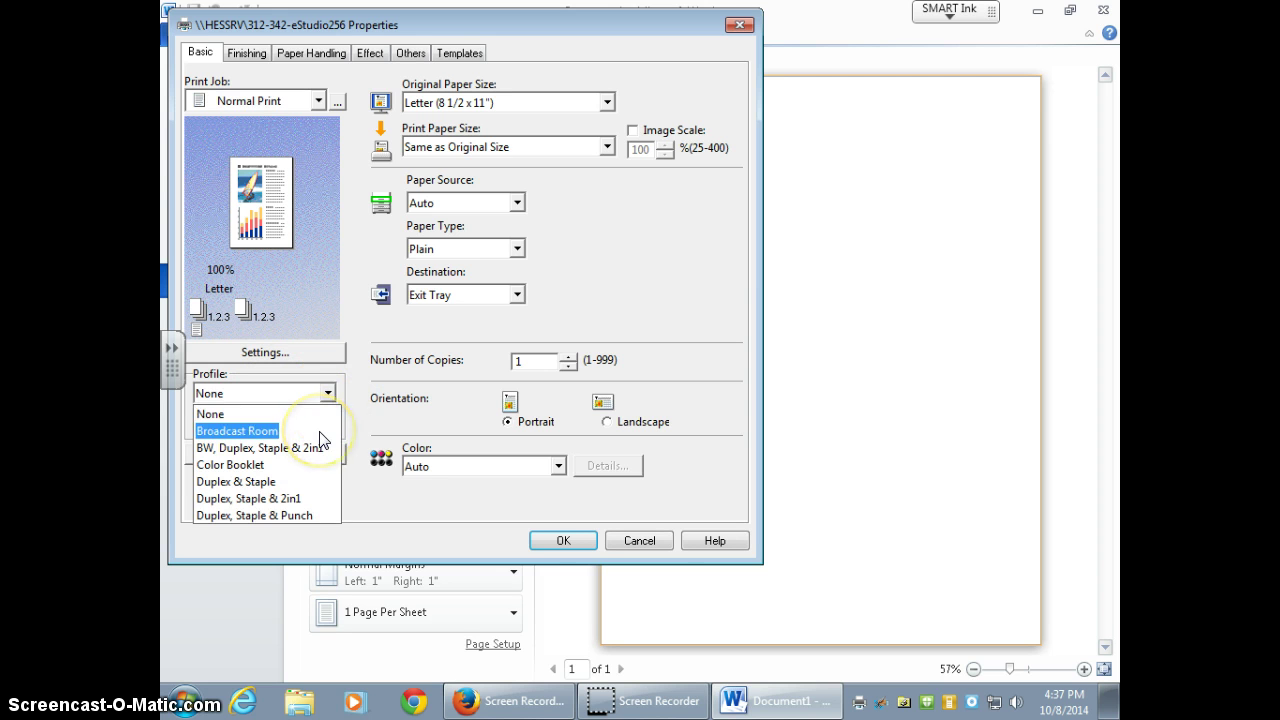
left_click(320, 432)
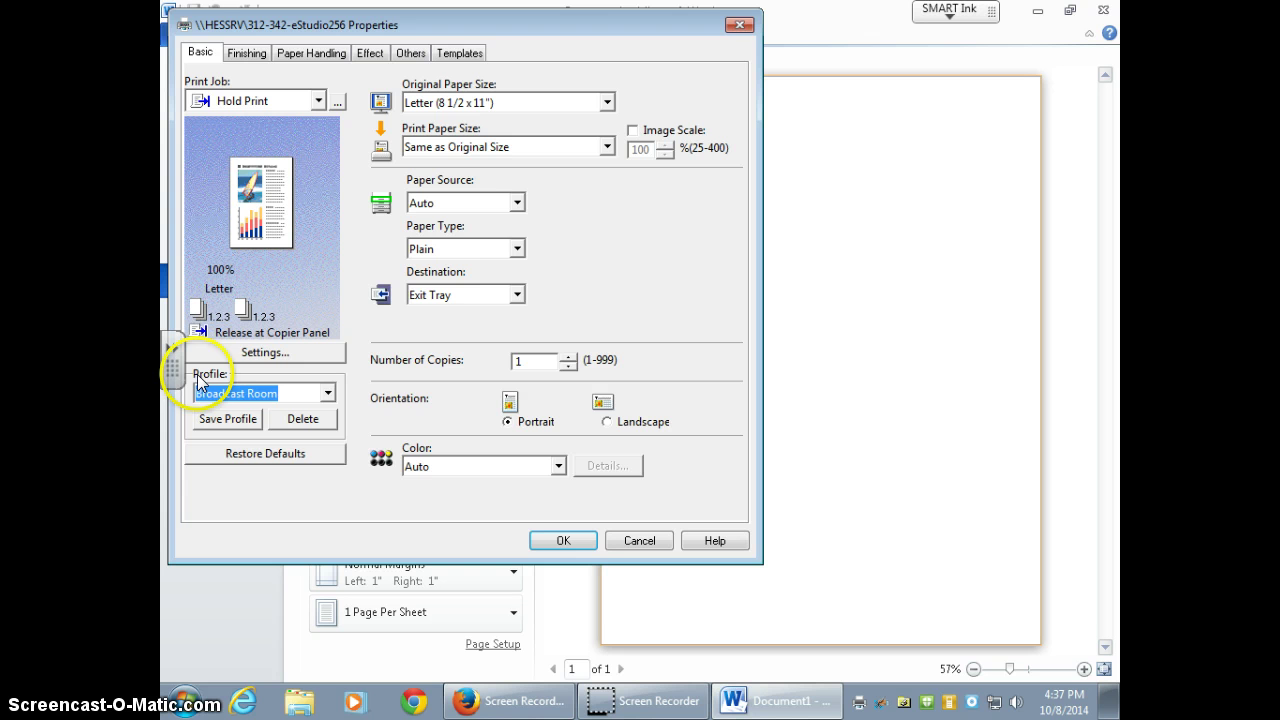
left_click(328, 394)
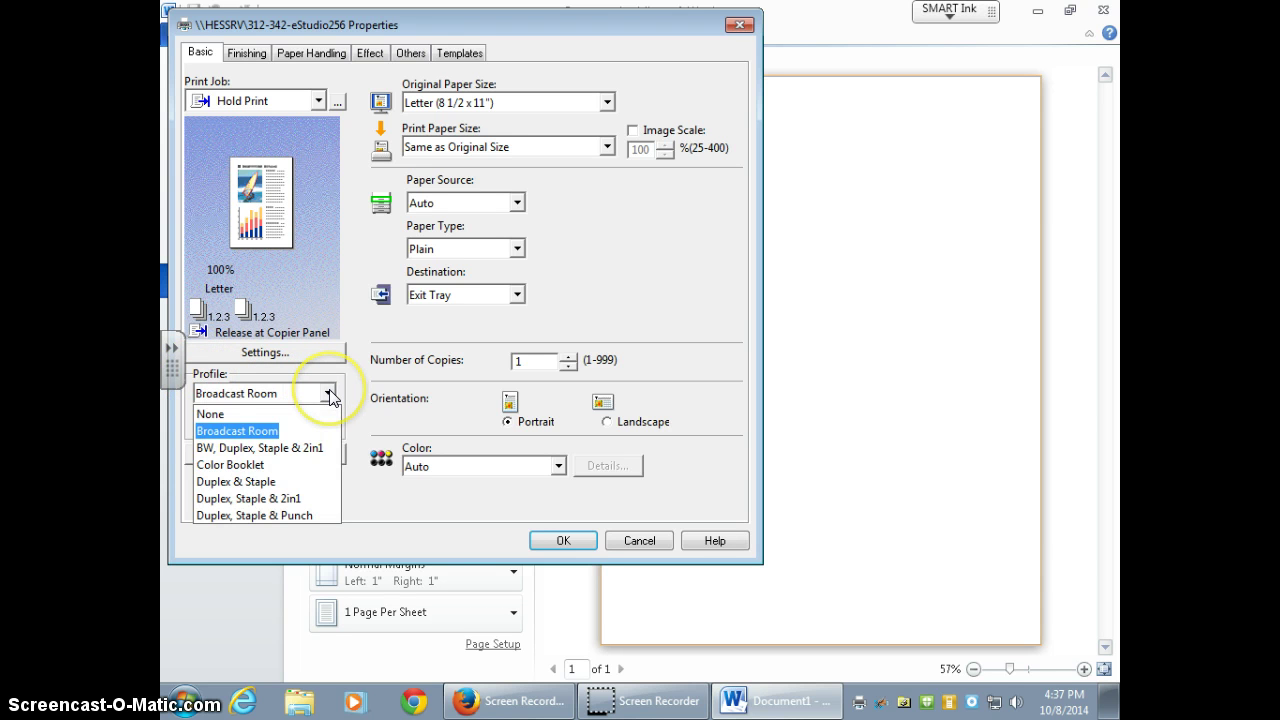
left_click(309, 435)
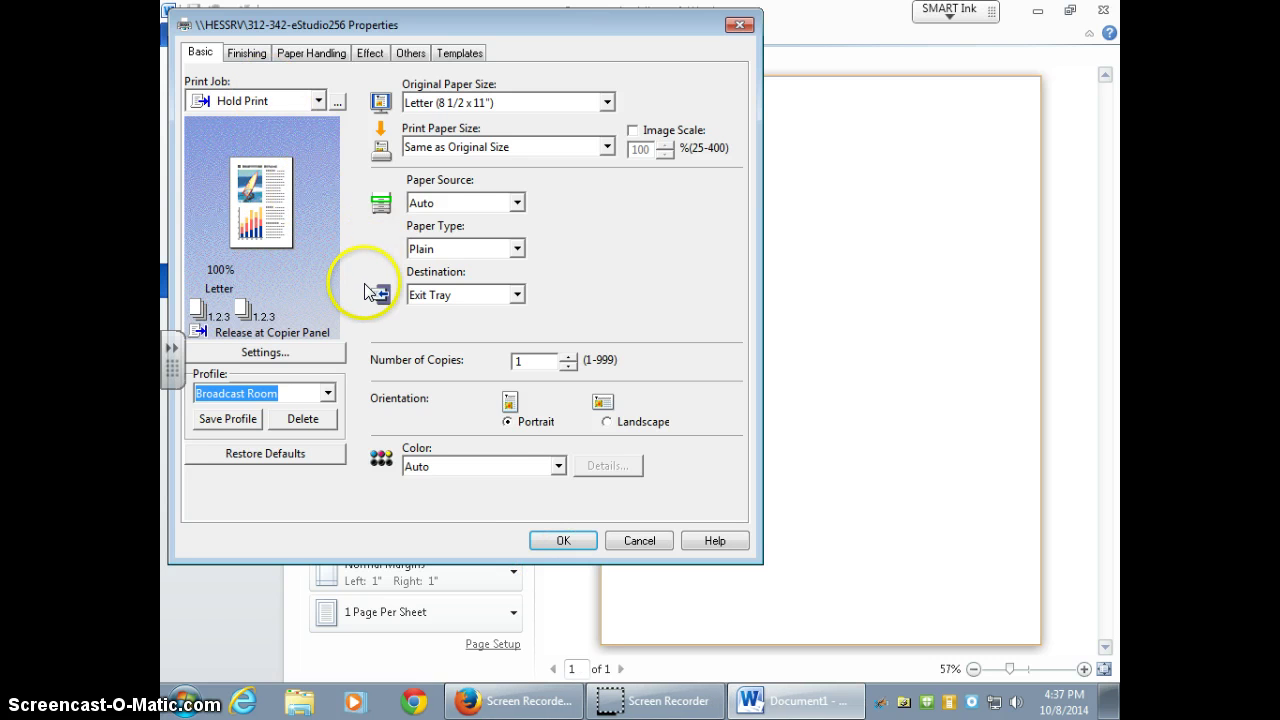
left_click(561, 540)
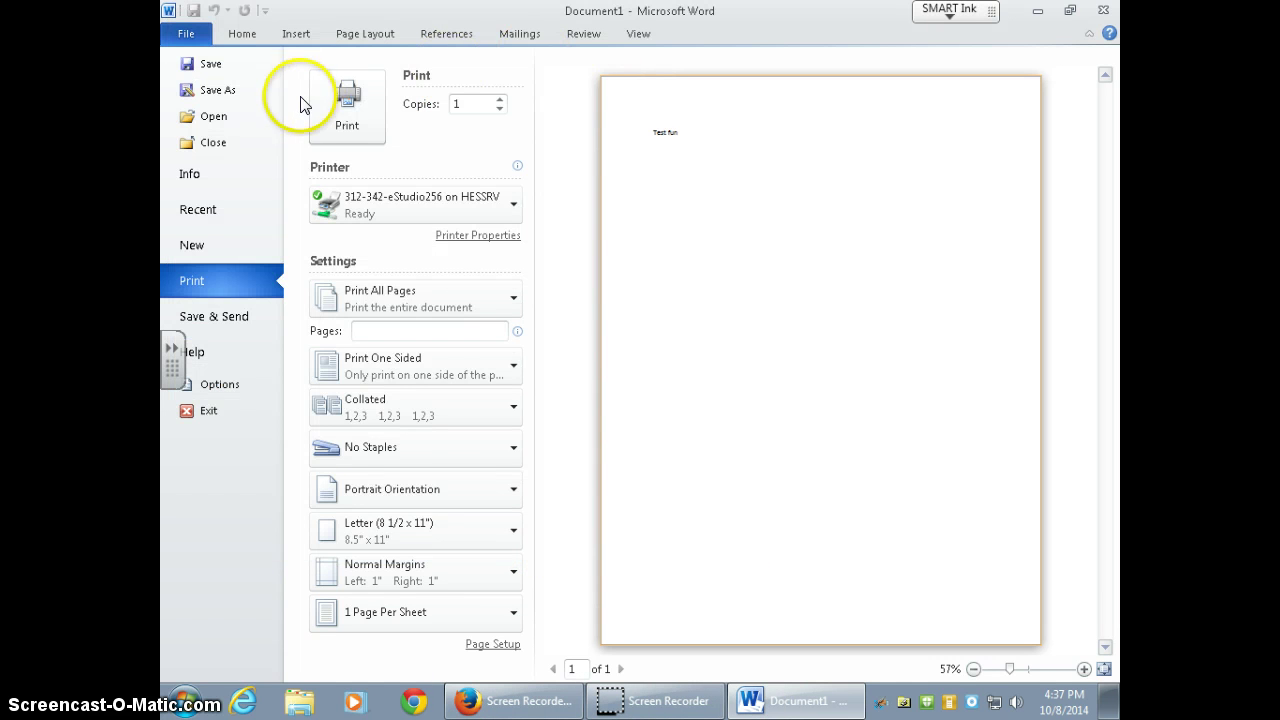
Print 'test fun' to the eStudio256 copier, entering the department code when prompted
left_click(334, 101)
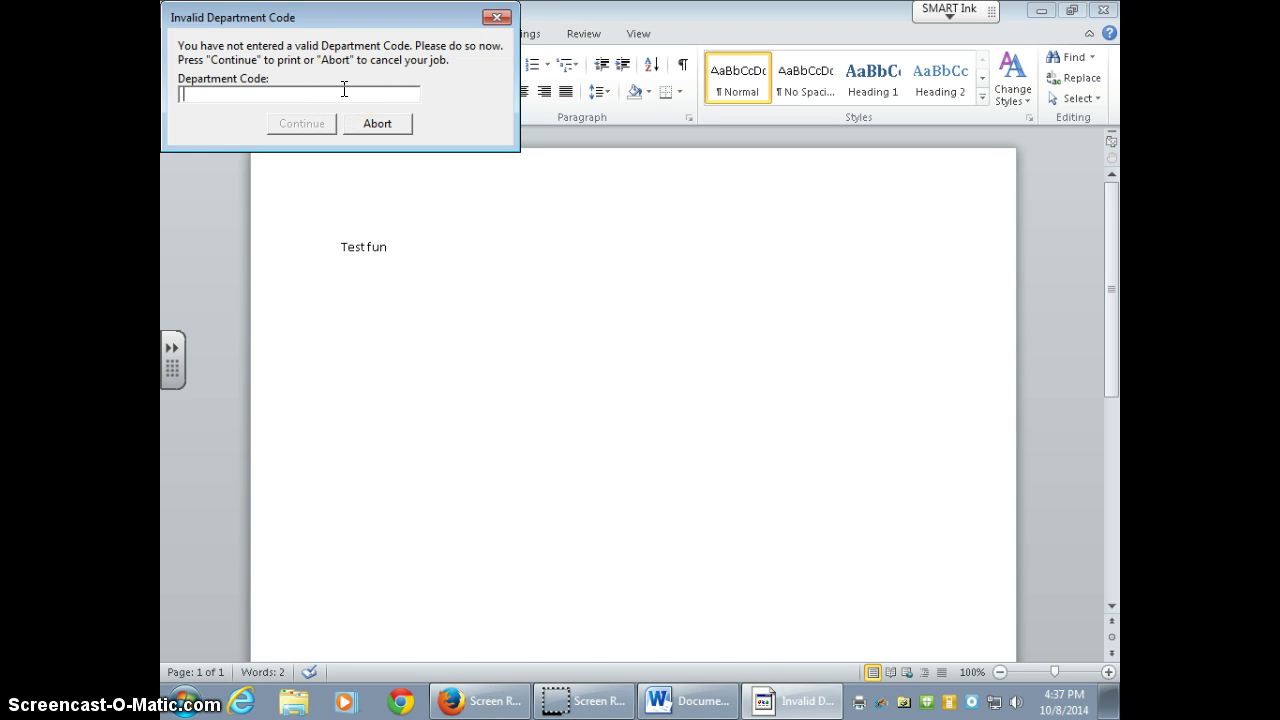
type("****")
key("Return")
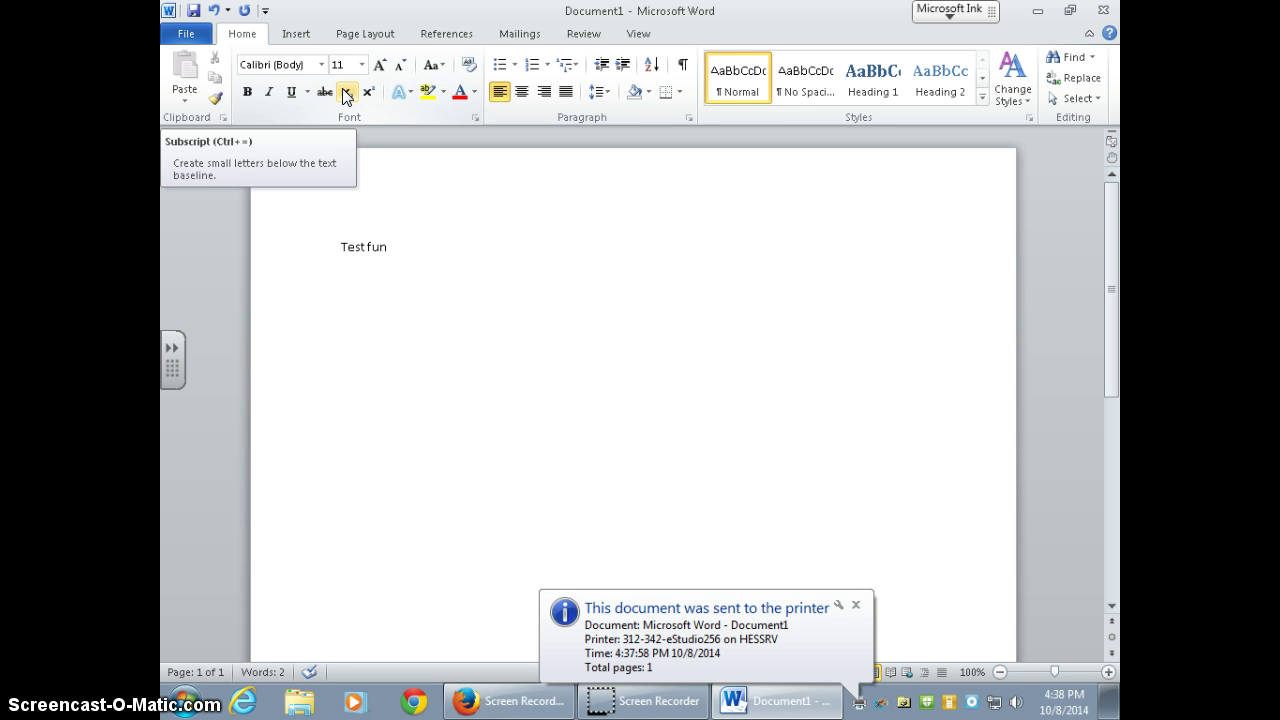
mouse_move(780, 703)
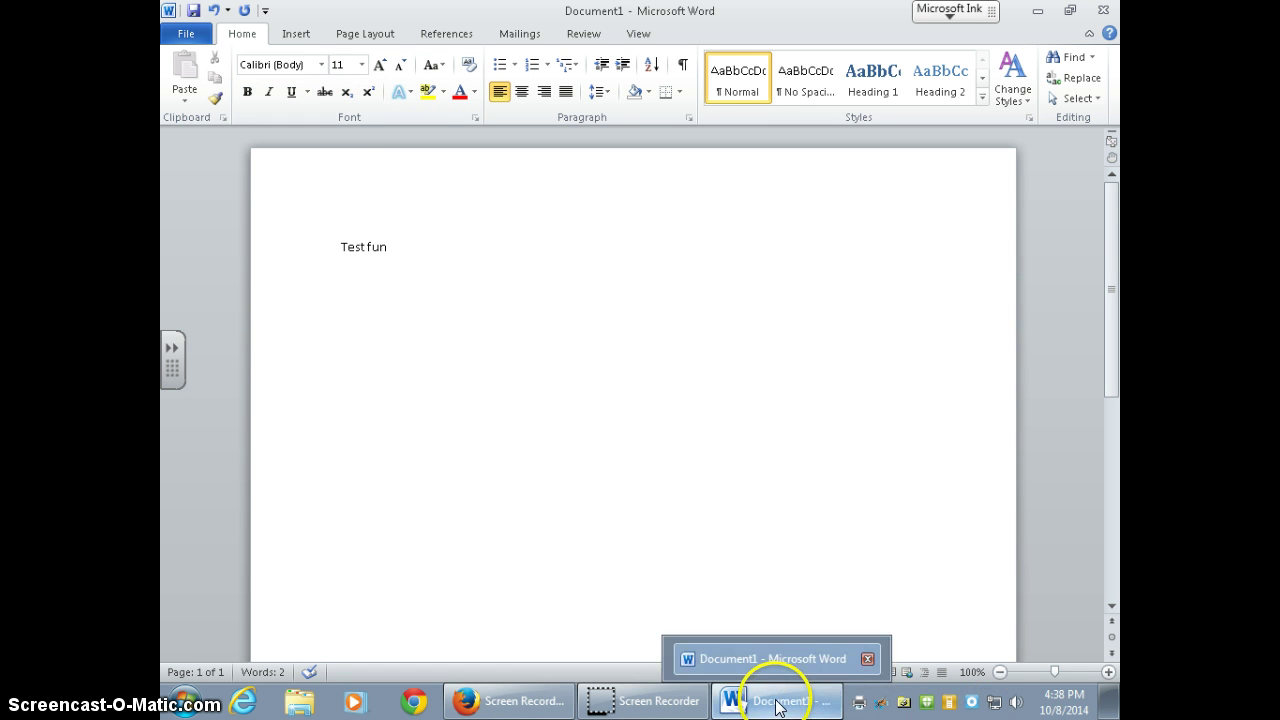